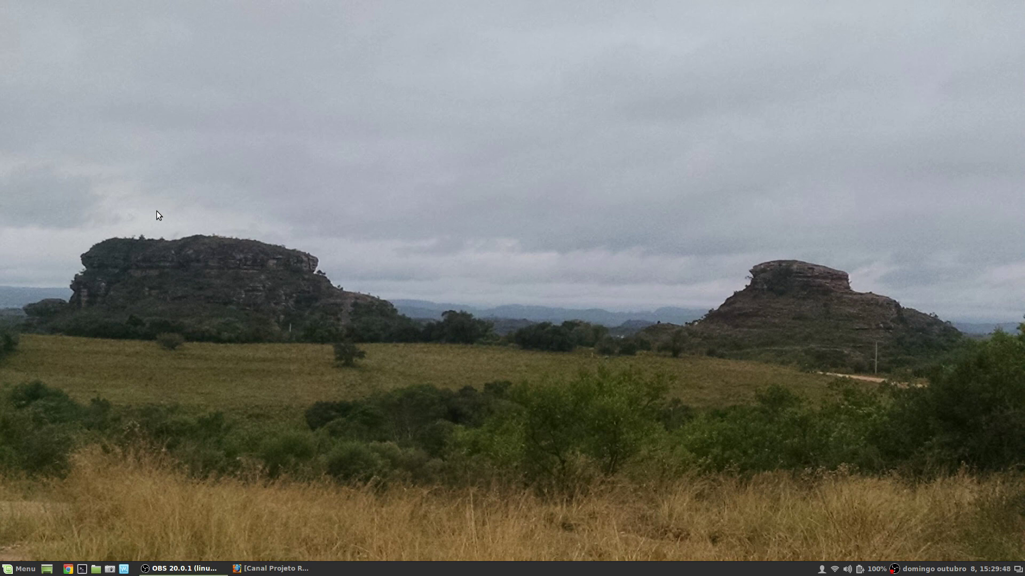
# - Switch to Firefox and close the Projeto Root home and wiki pages to reach the D-Link router emulator
pyautogui.hotkey('alt', 'Tab')
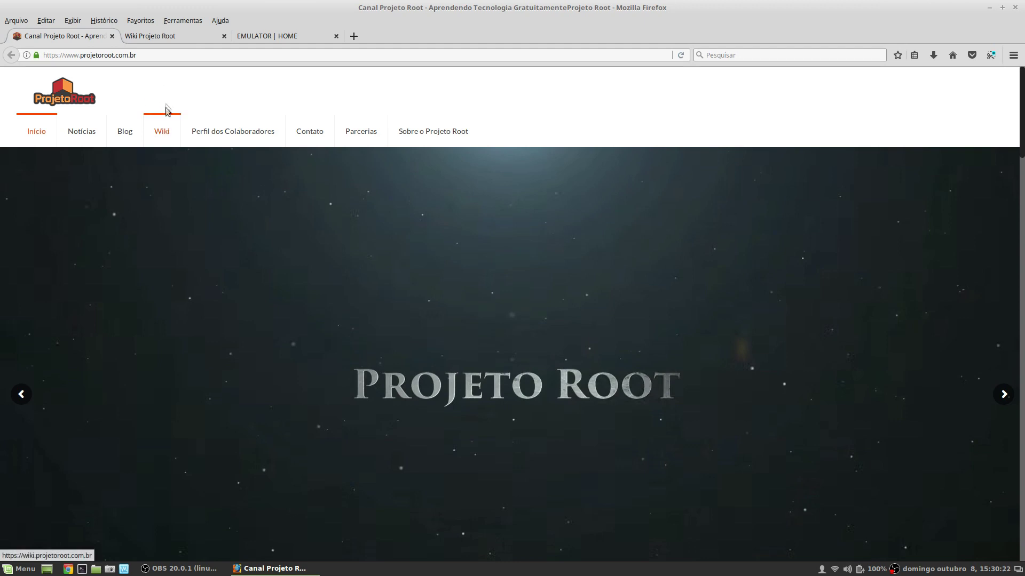
pyautogui.click(159, 42)
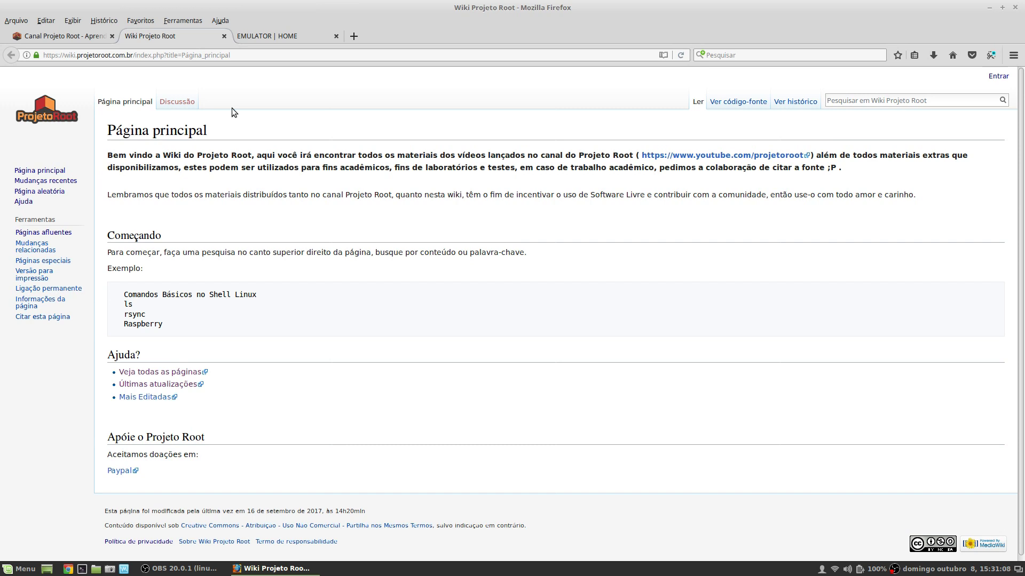
pyautogui.click(112, 37)
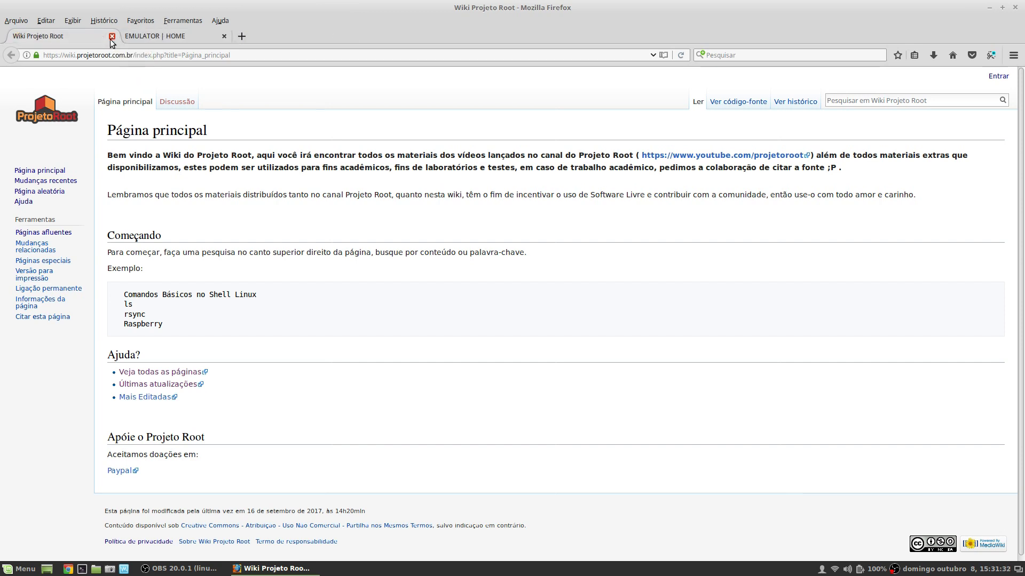
pyautogui.click(112, 36)
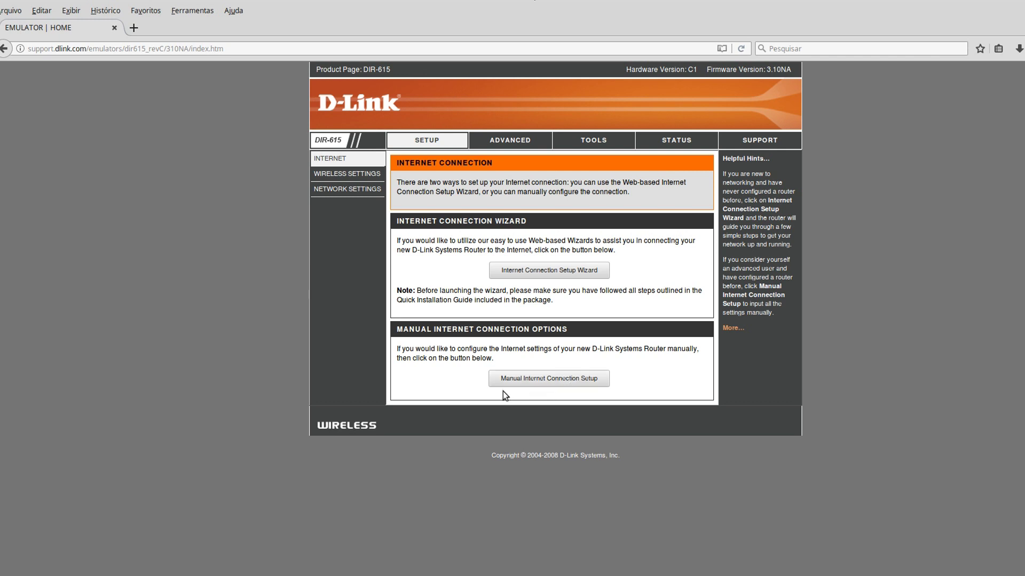
# - Open the manual Internet connection setup and choose Dynamic IP (DHCP) as the connection type
pyautogui.click(542, 385)
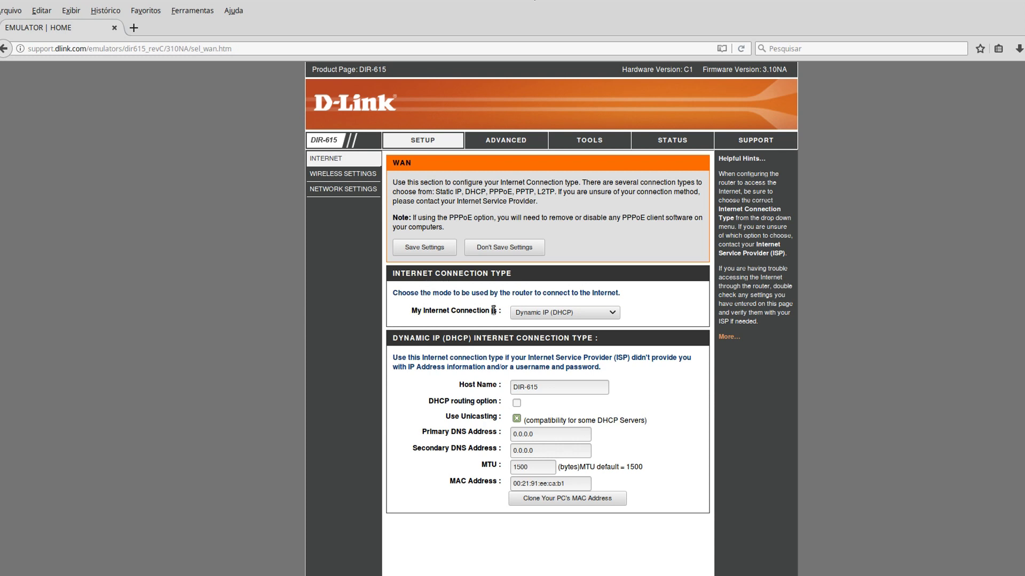
pyautogui.moveTo(494, 310)
pyautogui.mouseDown()
pyautogui.moveTo(411, 311)
pyautogui.moveTo(504, 313)
pyautogui.moveTo(492, 321)
pyautogui.mouseUp()
pyautogui.click(416, 311)
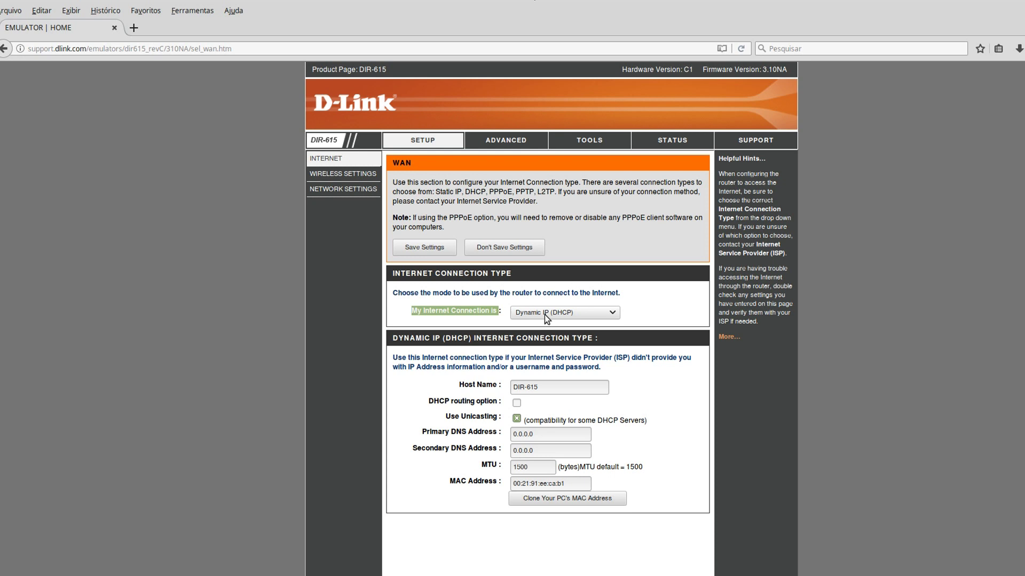
pyautogui.click(566, 317)
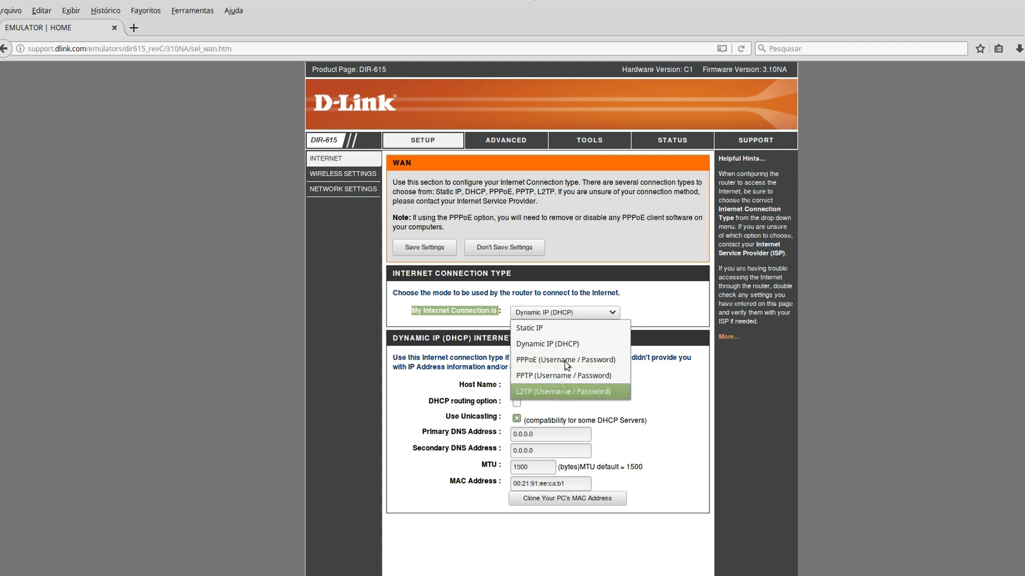
pyautogui.click(551, 344)
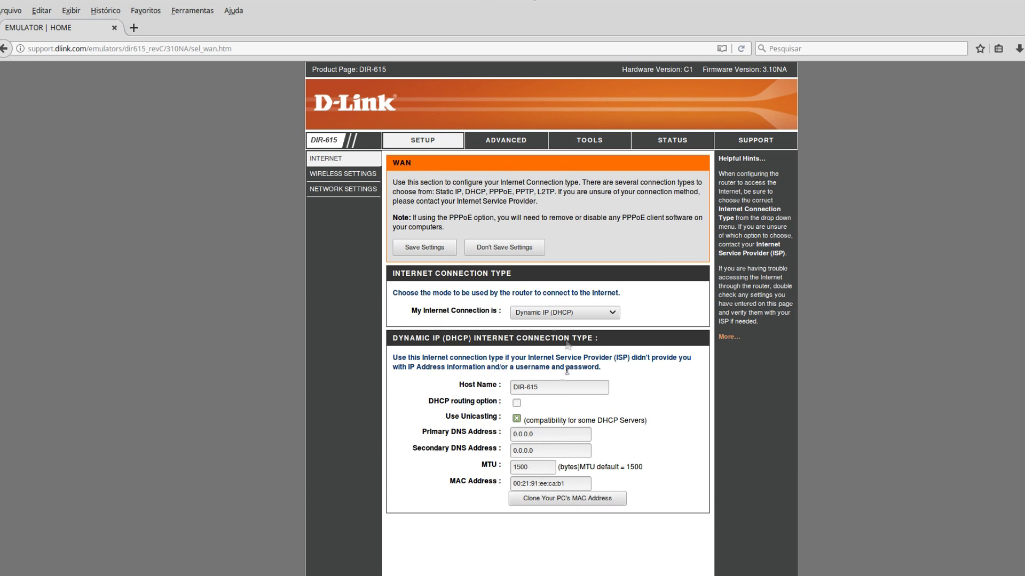
# - Try to save the WAN settings with the host name DIR-615
pyautogui.click(513, 389)
pyautogui.tripleClick(533, 387)
pyautogui.click(427, 251)
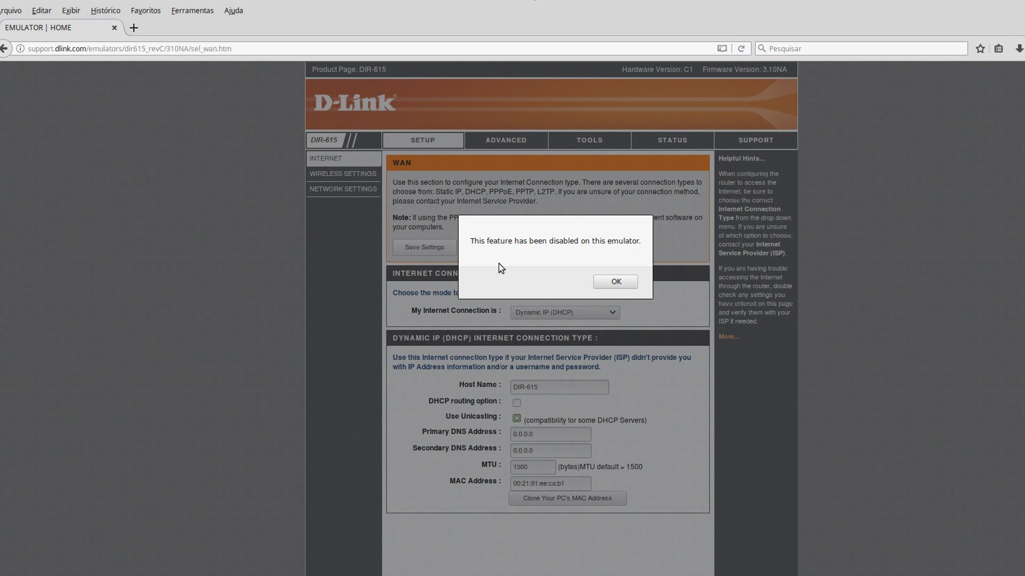
pyautogui.click(606, 283)
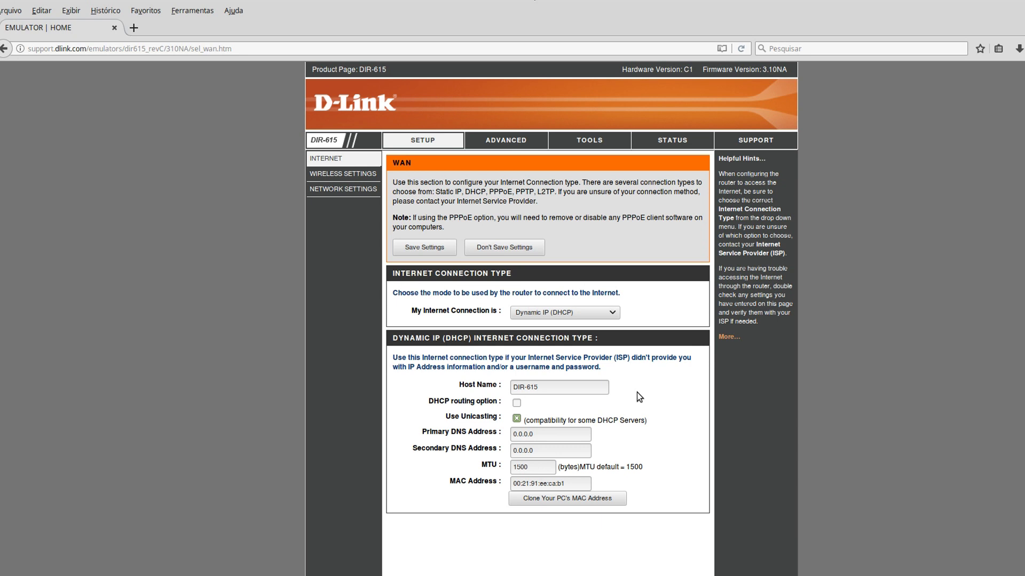
# - Open the manual wireless connection setup from the router's wireless settings
pyautogui.click(332, 176)
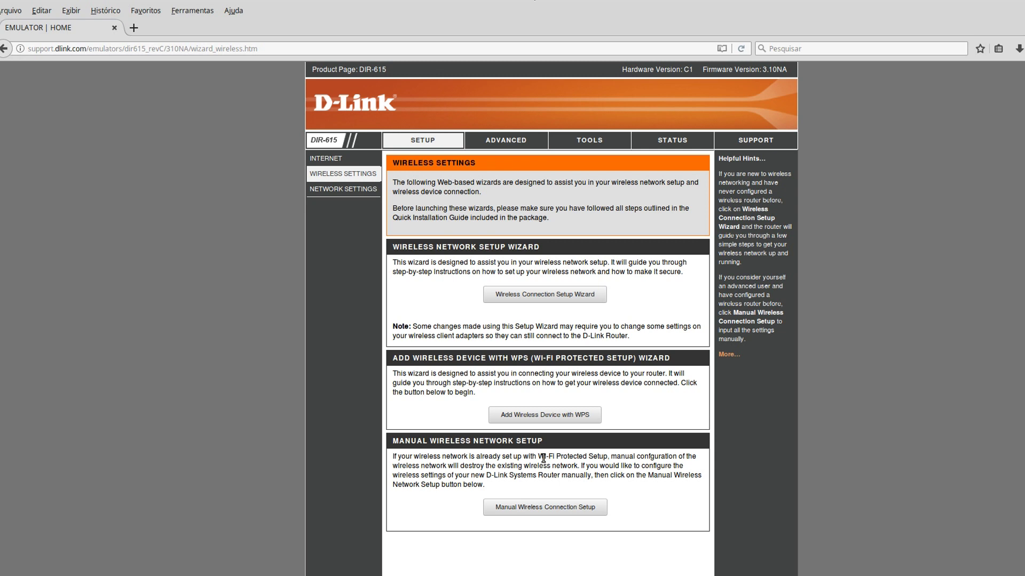
pyautogui.click(507, 510)
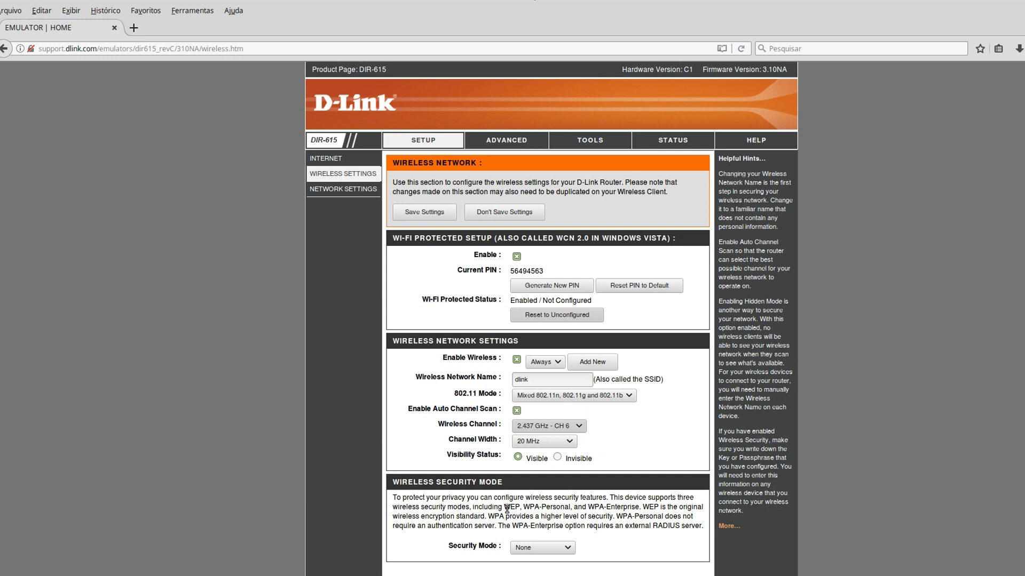
pyautogui.scroll(-1, 616, 278)
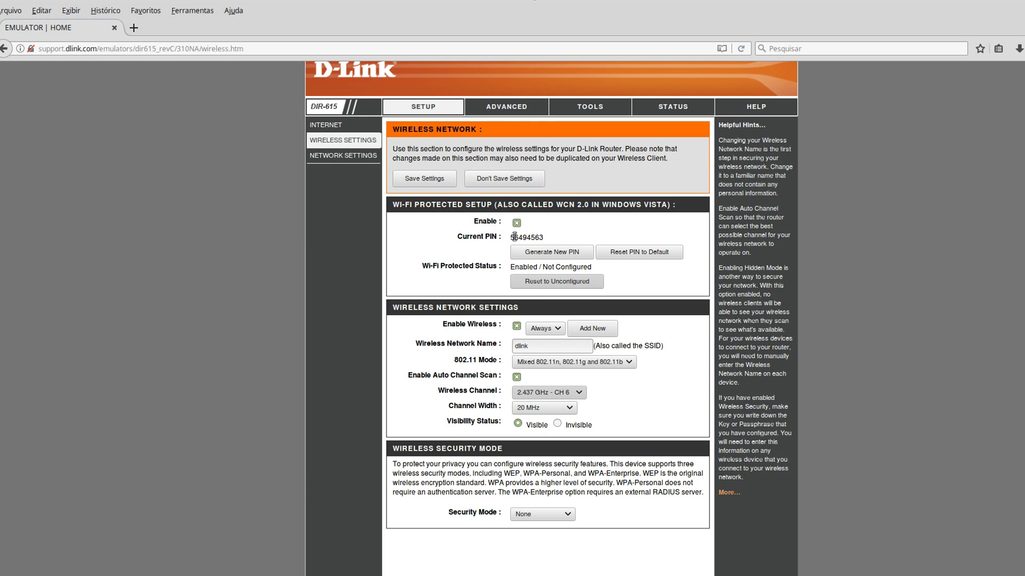
# - Examine the Wi-Fi Protected Setup section and its current PIN
pyautogui.moveTo(512, 237); pyautogui.dragTo(550, 244)
pyautogui.moveTo(507, 238); pyautogui.dragTo(566, 253)
pyautogui.click(396, 205)
pyautogui.moveTo(414, 204); pyautogui.dragTo(470, 204)
pyautogui.click(395, 205)
pyautogui.moveTo(413, 204); pyautogui.dragTo(418, 205)
pyautogui.click(418, 205)
# - Turn the wireless network off and back on in the wireless network settings
pyautogui.scroll(-2, 464, 368)
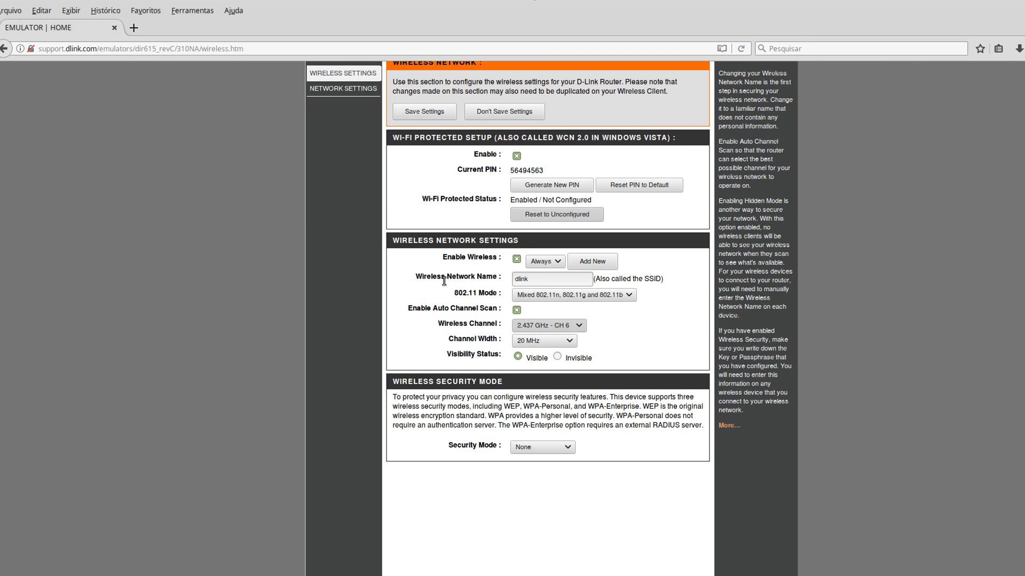
pyautogui.click(517, 260)
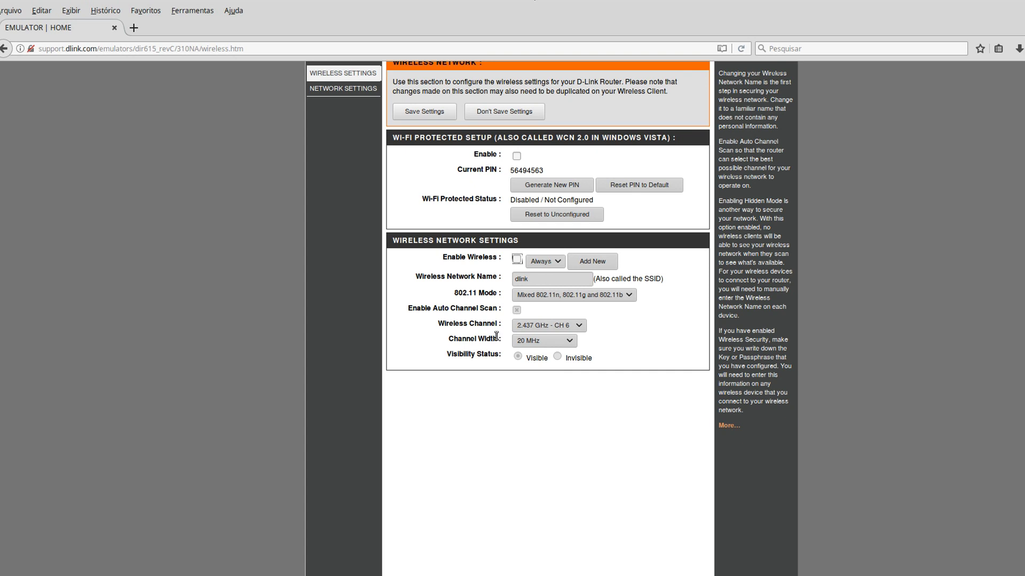
pyautogui.click(516, 260)
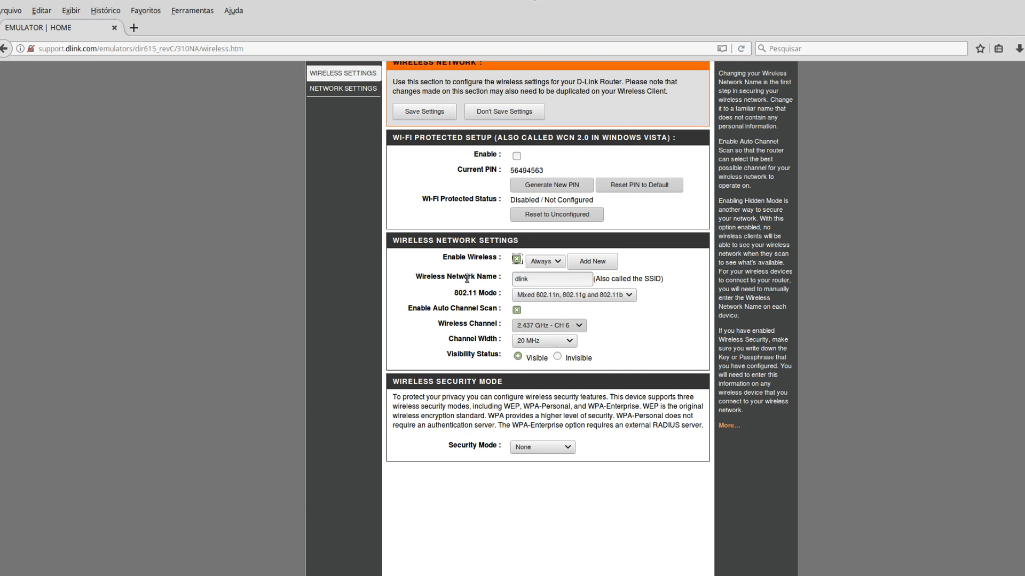
# - Set the wireless network name (SSID) to minhacasa
pyautogui.moveTo(497, 273); pyautogui.dragTo(411, 287)
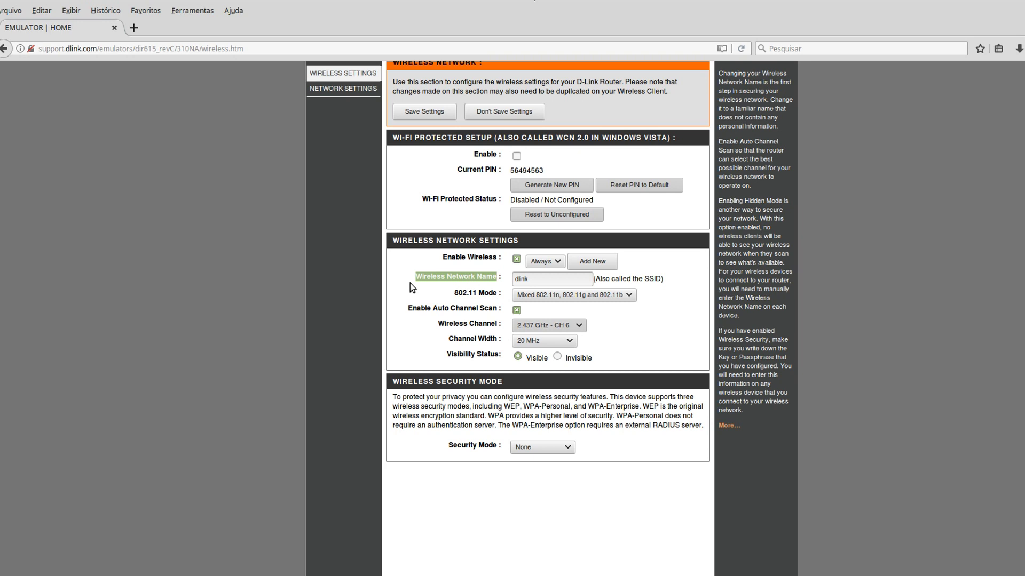
pyautogui.doubleClick(537, 279)
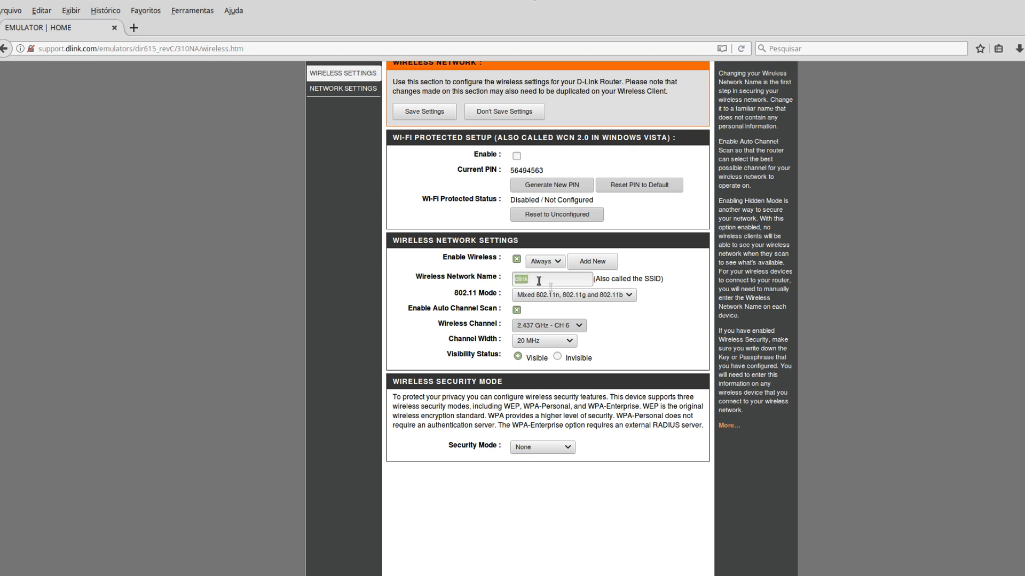
pyautogui.write('minhacasa')
pyautogui.moveTo(595, 279); pyautogui.dragTo(659, 297)
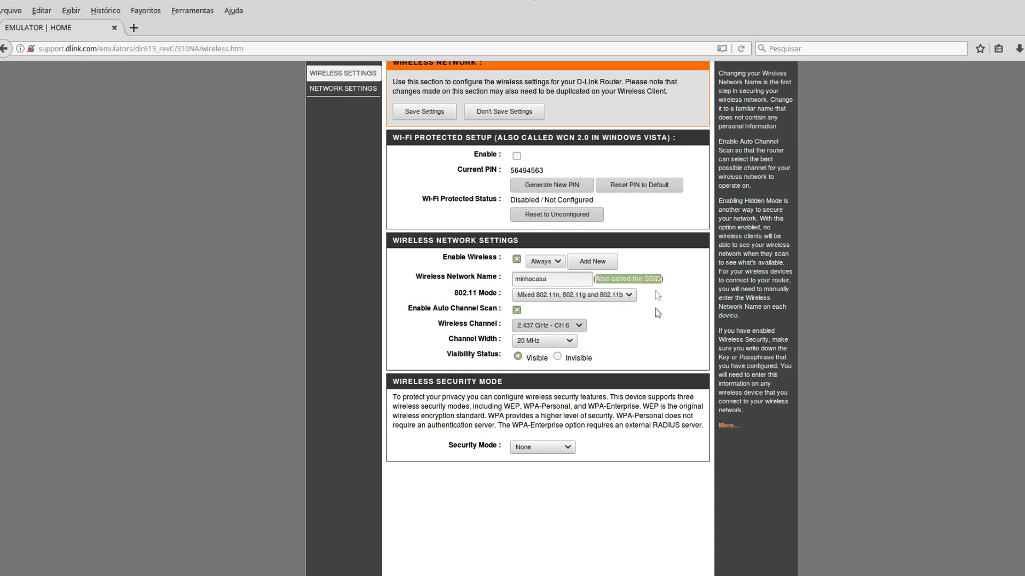
pyautogui.click(664, 335)
pyautogui.moveTo(557, 279); pyautogui.dragTo(496, 279)
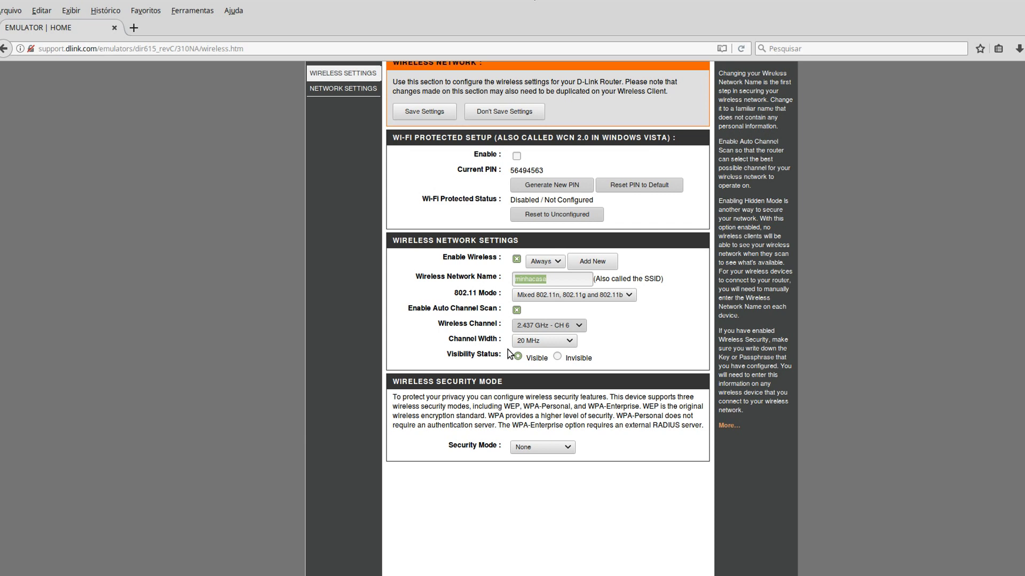
pyautogui.click(555, 280)
pyautogui.doubleClick(555, 281)
# - Review the available 802.11 modes without changing the selection
pyautogui.click(631, 296)
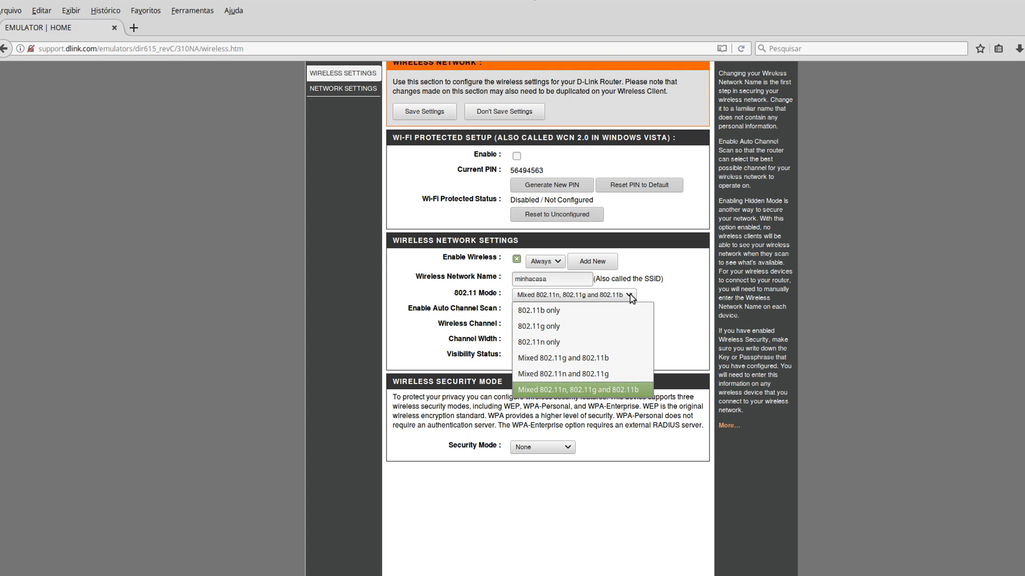
pyautogui.click(674, 313)
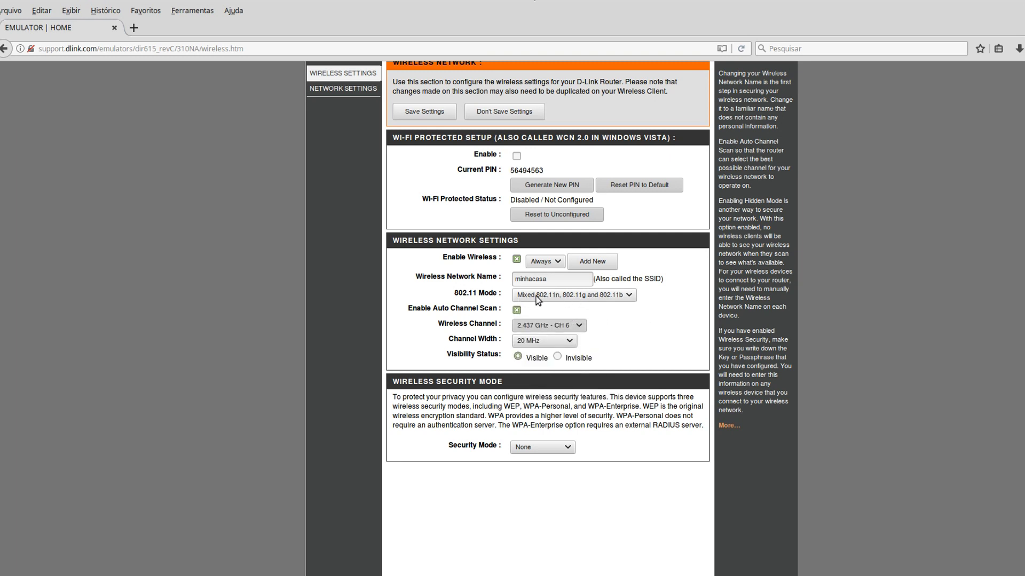
pyautogui.click(577, 299)
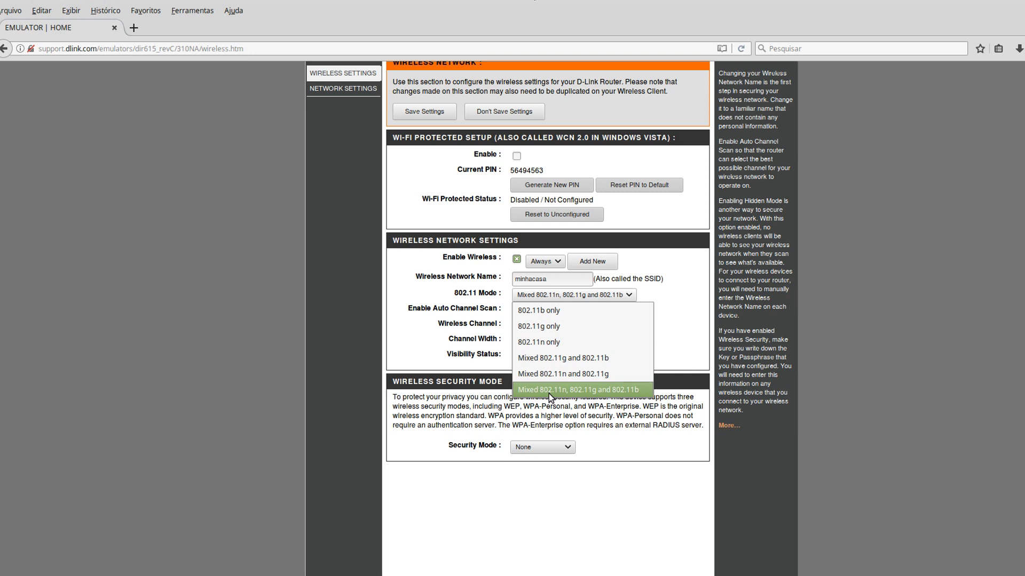
pyautogui.click(671, 352)
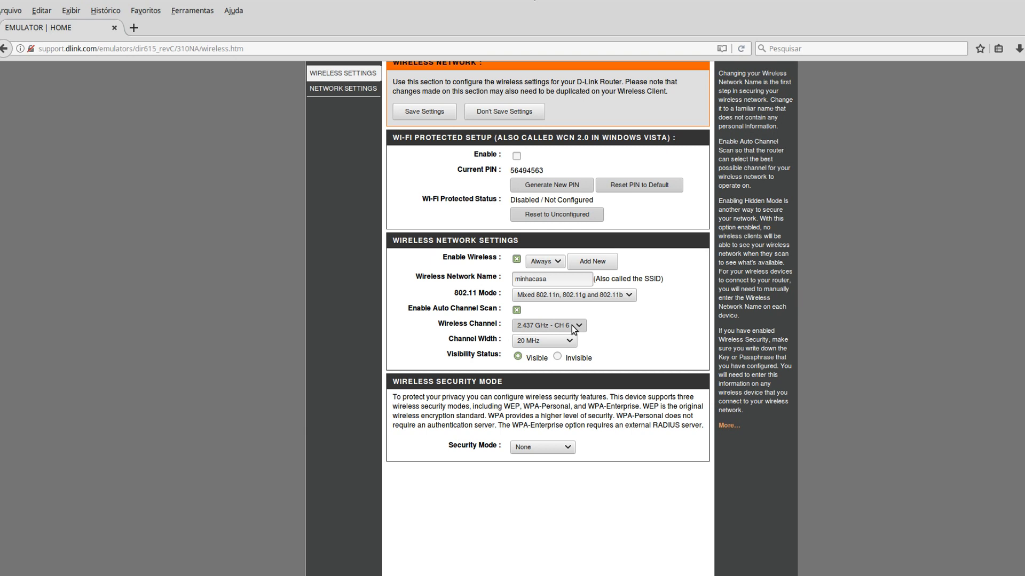
# - Review the wireless channel choices with auto channel scan temporarily disabled, and check the channel width choices
pyautogui.click(517, 311)
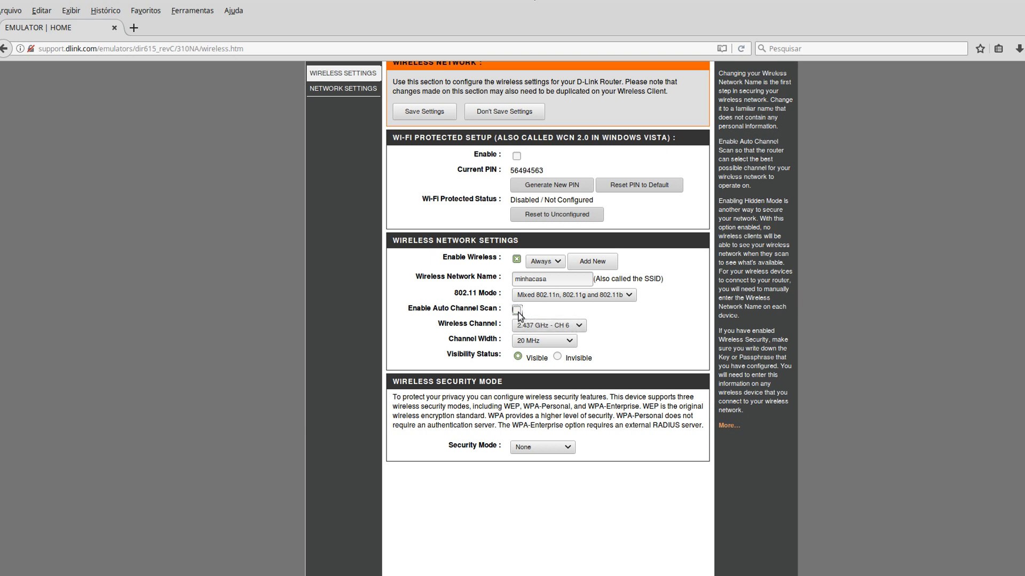
pyautogui.click(571, 330)
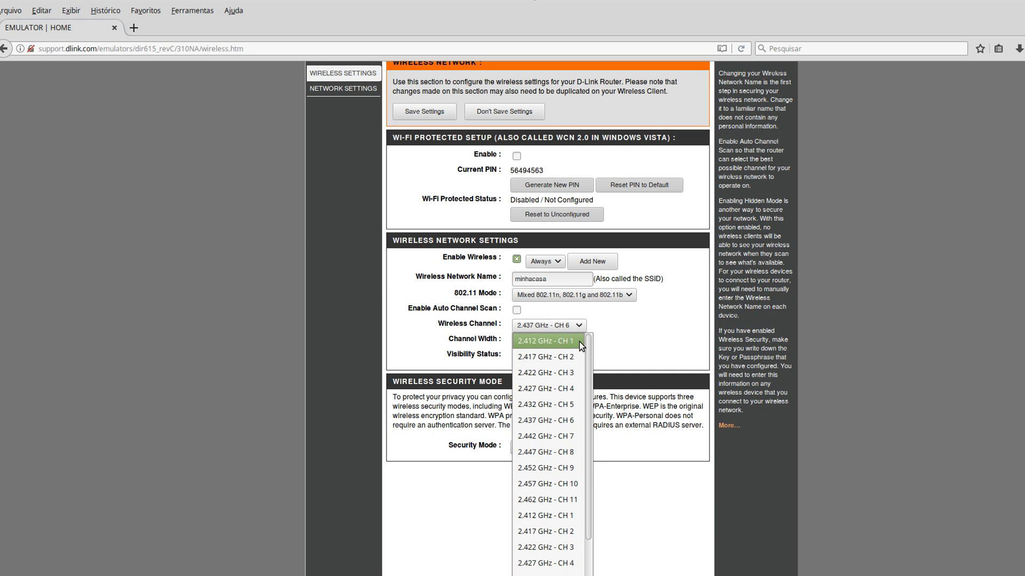
pyautogui.moveTo(587, 355); pyautogui.dragTo(606, 458)
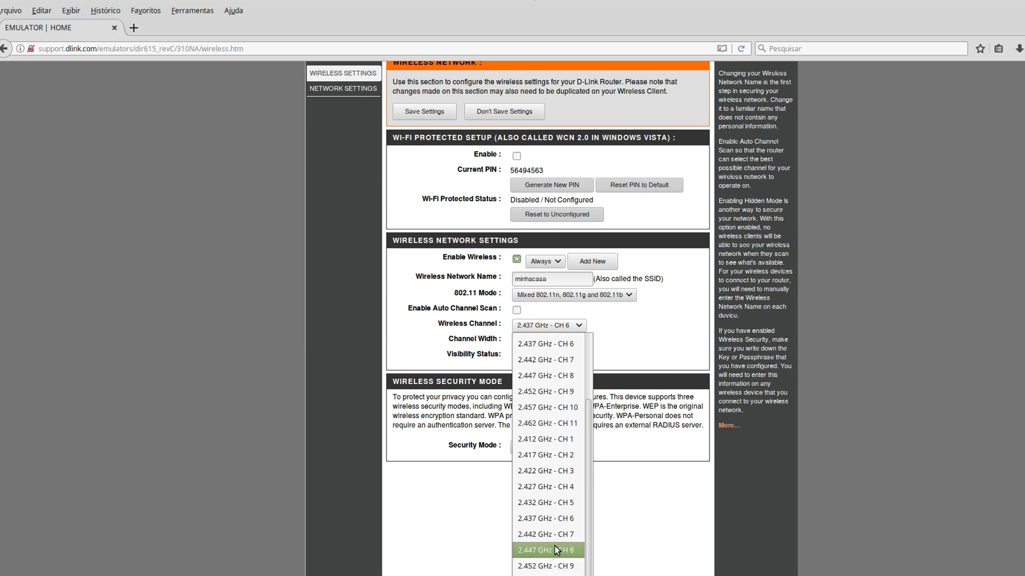
pyautogui.scroll(2, 551, 547)
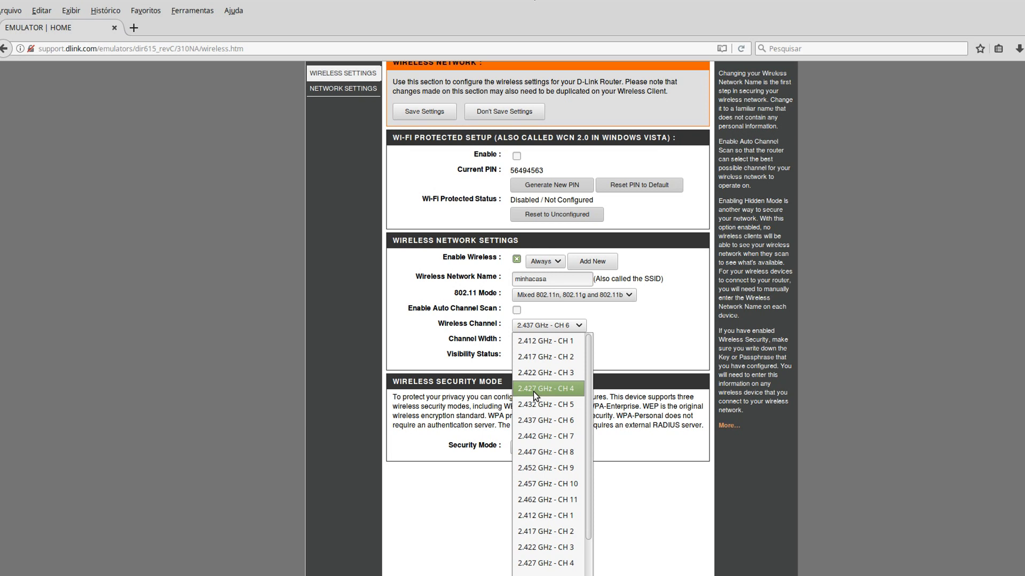
pyautogui.click(516, 310)
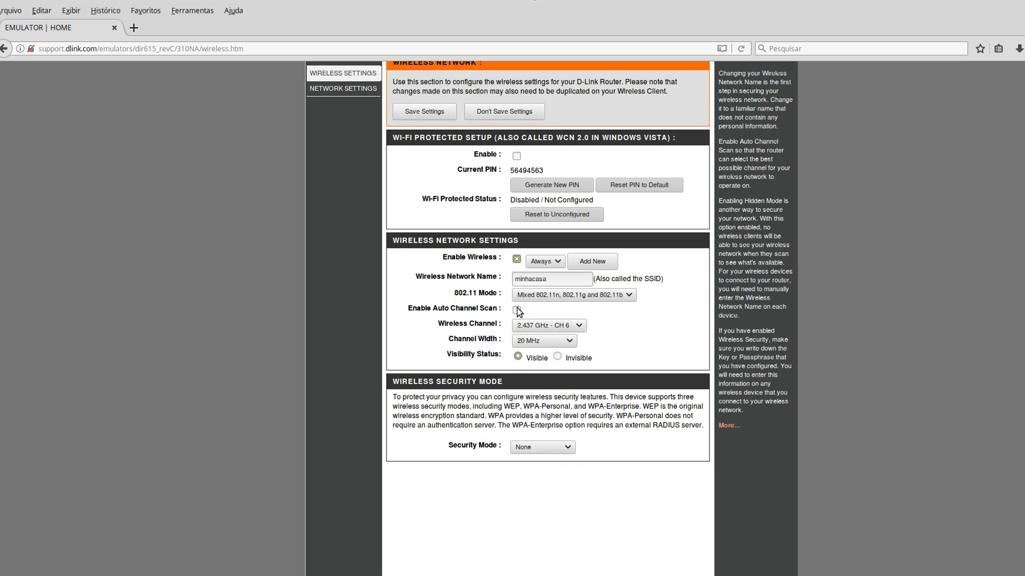
pyautogui.click(517, 310)
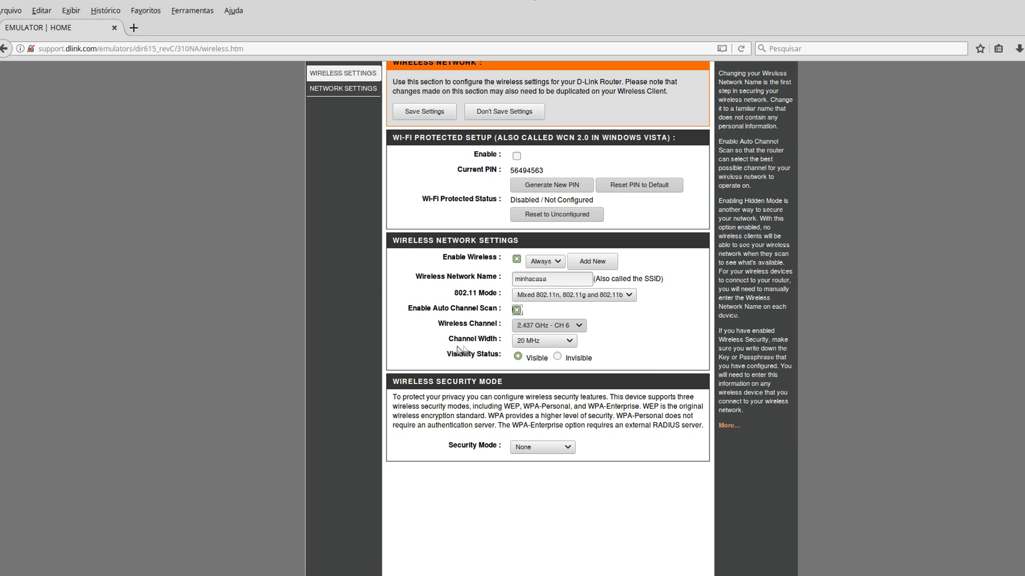
pyautogui.click(571, 341)
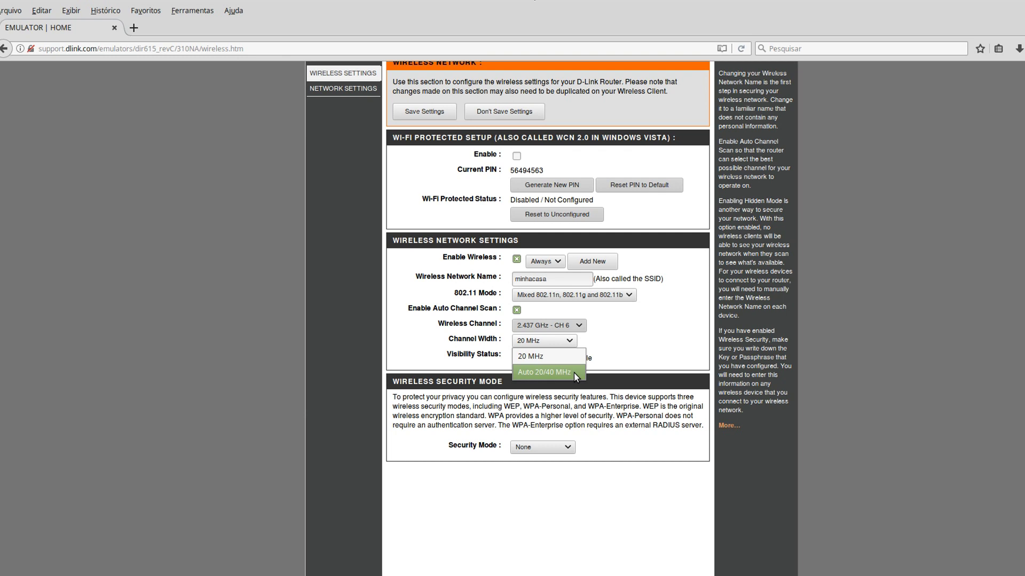
pyautogui.click(640, 346)
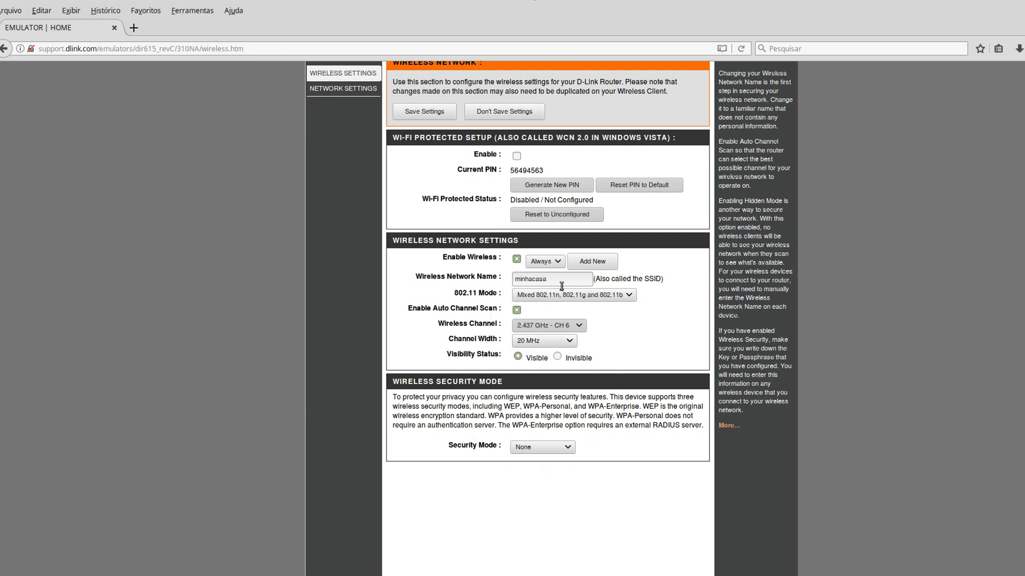
# - Switch the network's visibility status to Invisible and restore it to Visible
pyautogui.moveTo(545, 278); pyautogui.dragTo(509, 278)
pyautogui.tripleClick(477, 356)
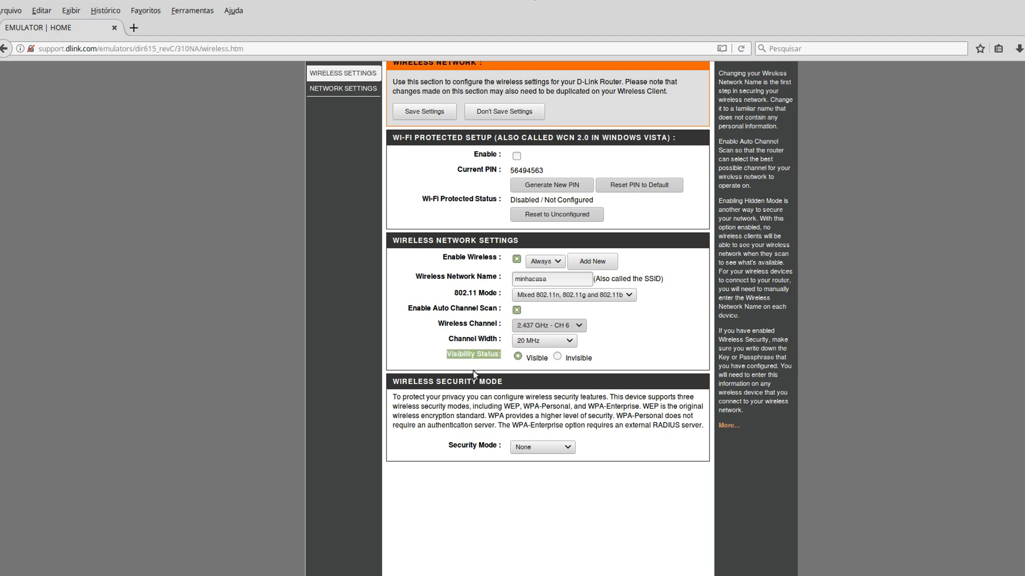
pyautogui.tripleClick(490, 356)
pyautogui.click(558, 356)
pyautogui.click(529, 361)
pyautogui.click(518, 356)
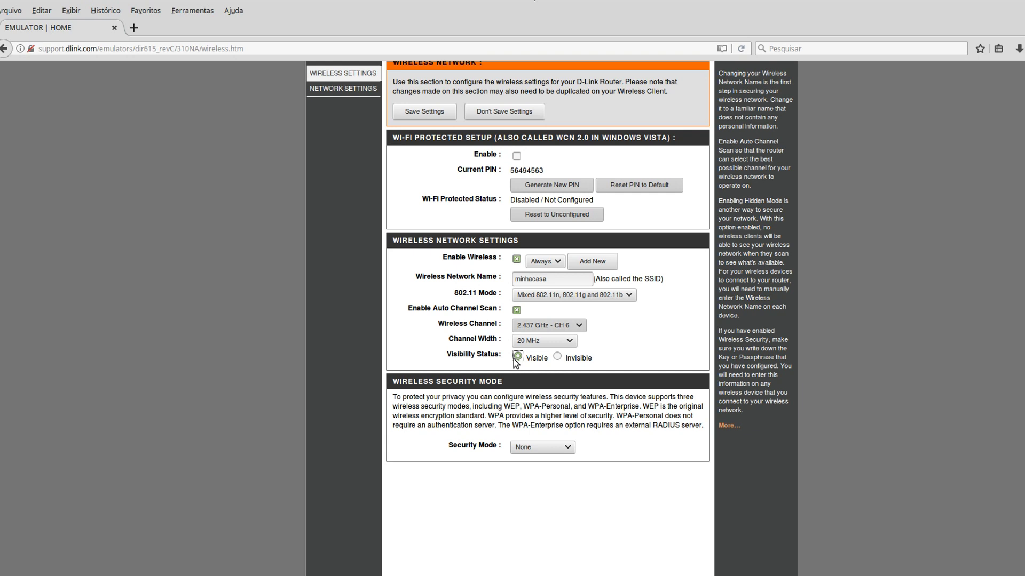
pyautogui.click(557, 356)
pyautogui.click(518, 357)
# - Set the wireless security mode to WPA-Personal
pyautogui.moveTo(452, 445); pyautogui.dragTo(499, 446)
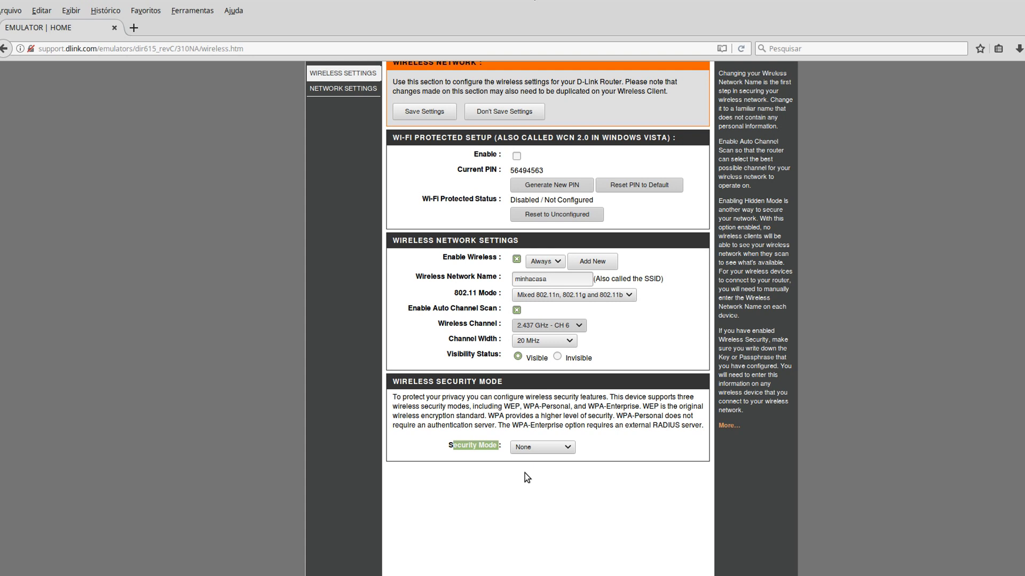
pyautogui.scroll(-2, 524, 472)
pyautogui.click(548, 392)
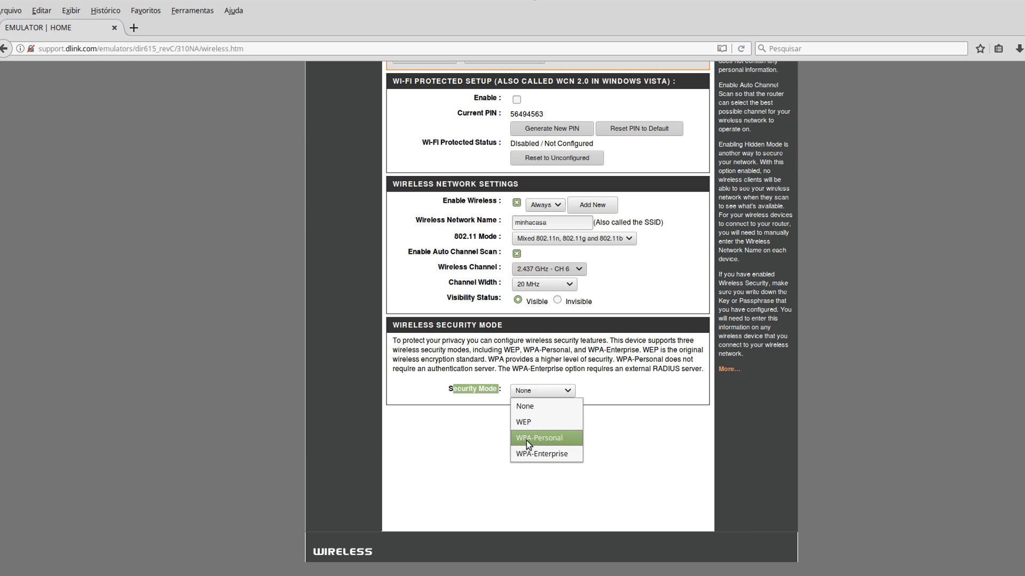
pyautogui.click(545, 440)
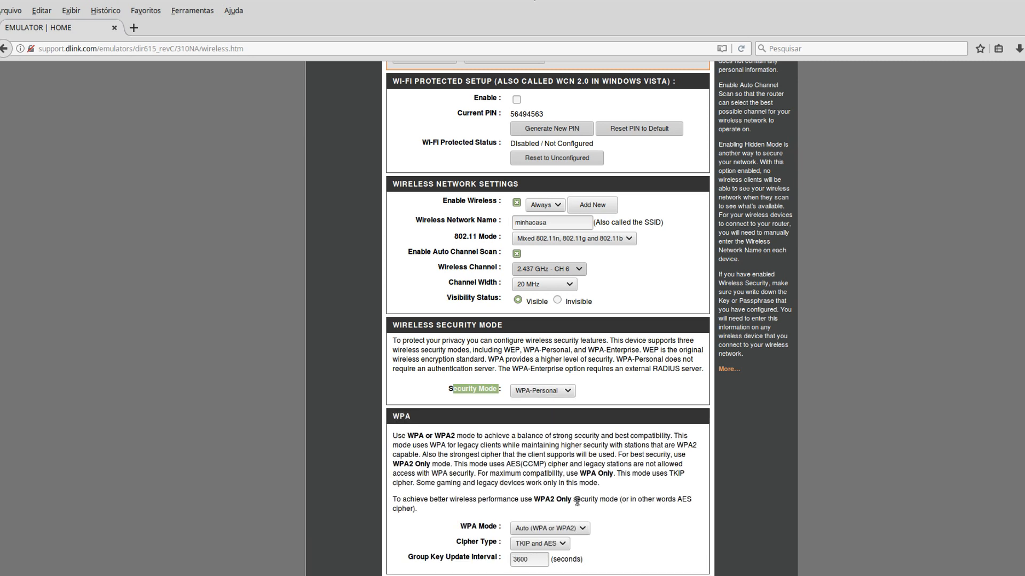
# - Set the WPA mode to WPA2 Only in the WPA section
pyautogui.scroll(-2, 610, 500)
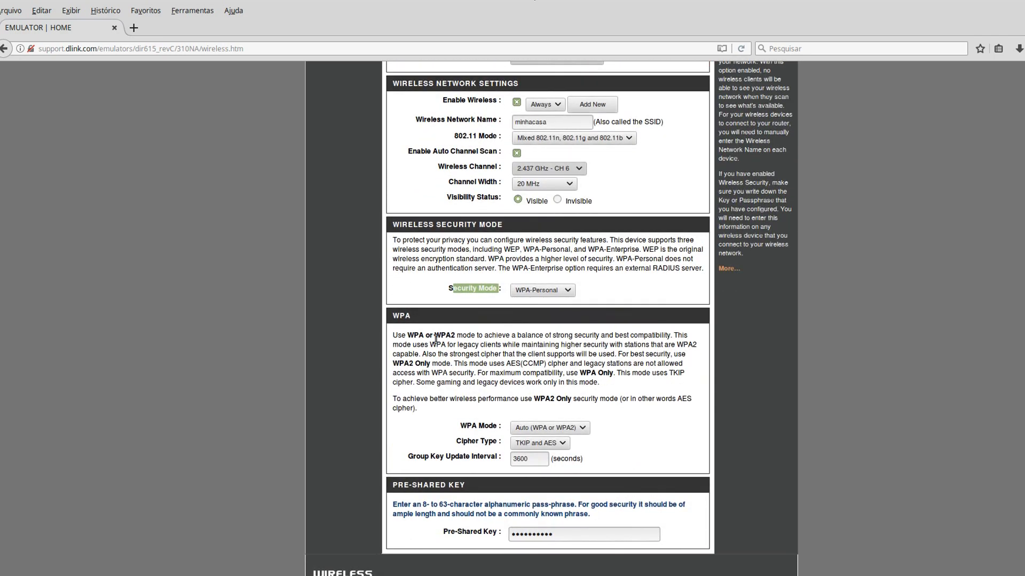
pyautogui.moveTo(408, 336); pyautogui.dragTo(451, 335)
pyautogui.click(557, 429)
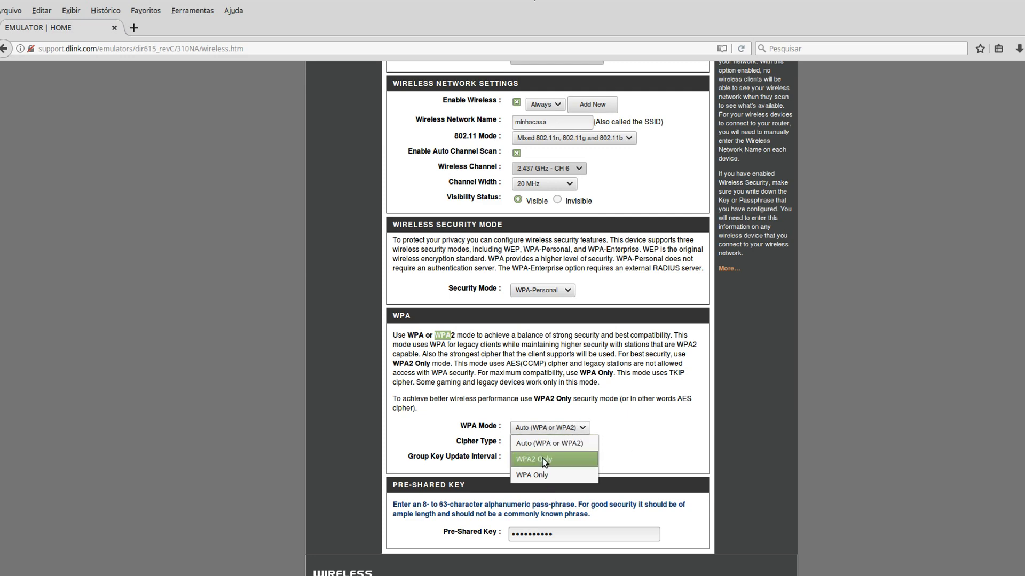
pyautogui.click(559, 461)
# - Replace the existing pre-shared key with a new wireless passphrase
pyautogui.scroll(-1, 646, 421)
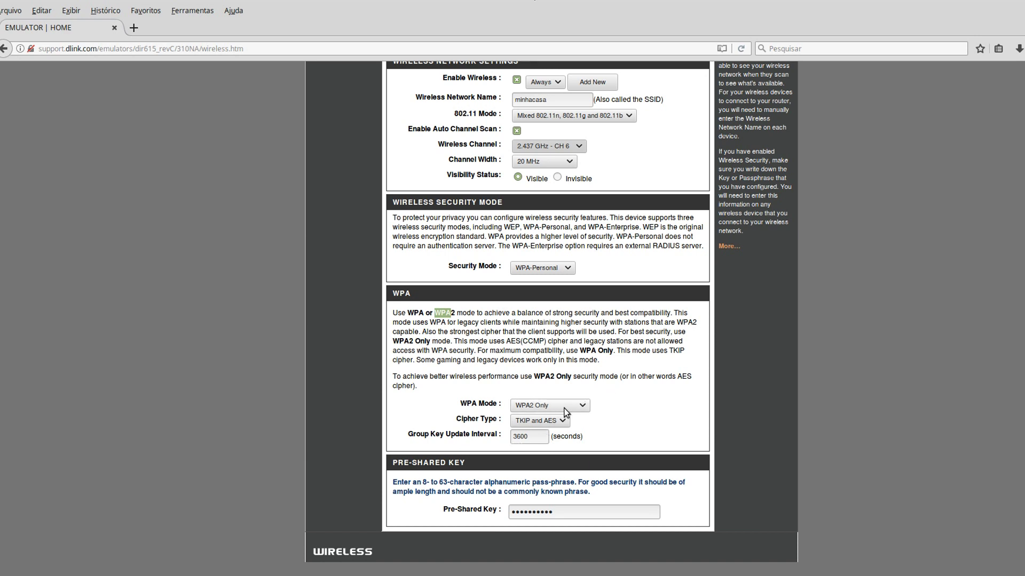
pyautogui.click(580, 513)
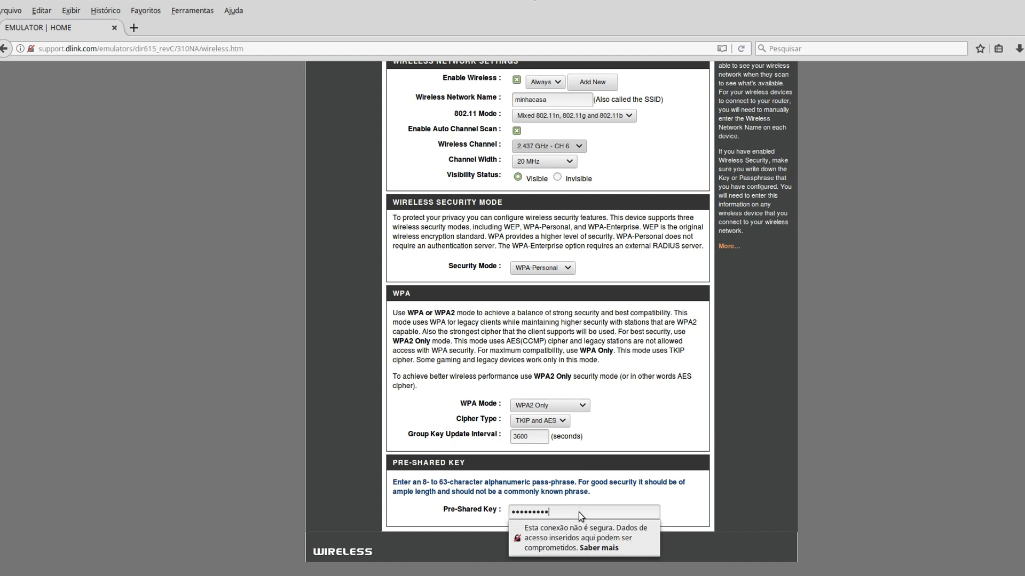
pyautogui.hotkey('ctrl', 'a')
pyautogui.press('BackSpace')
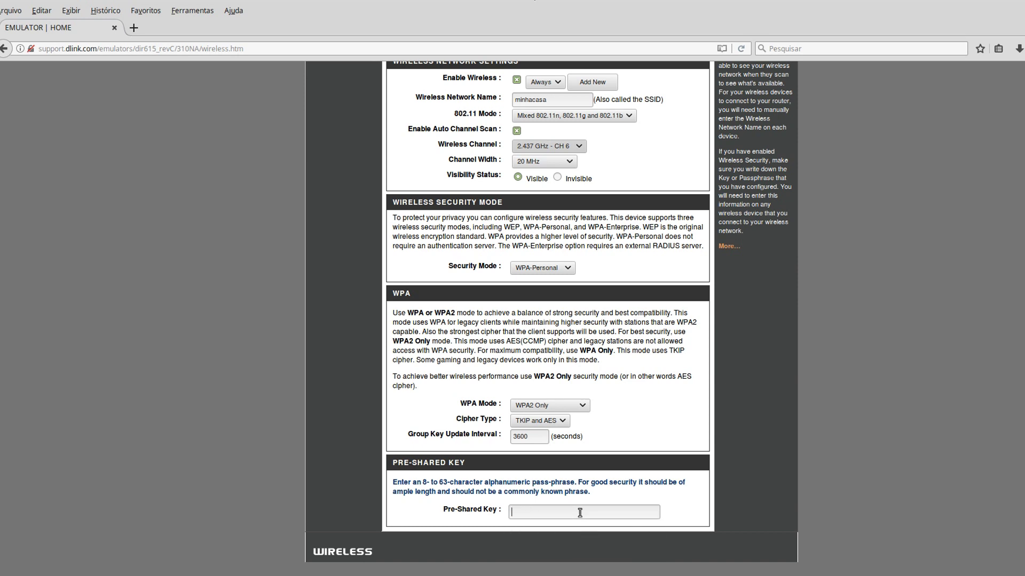
pyautogui.write('•••••')
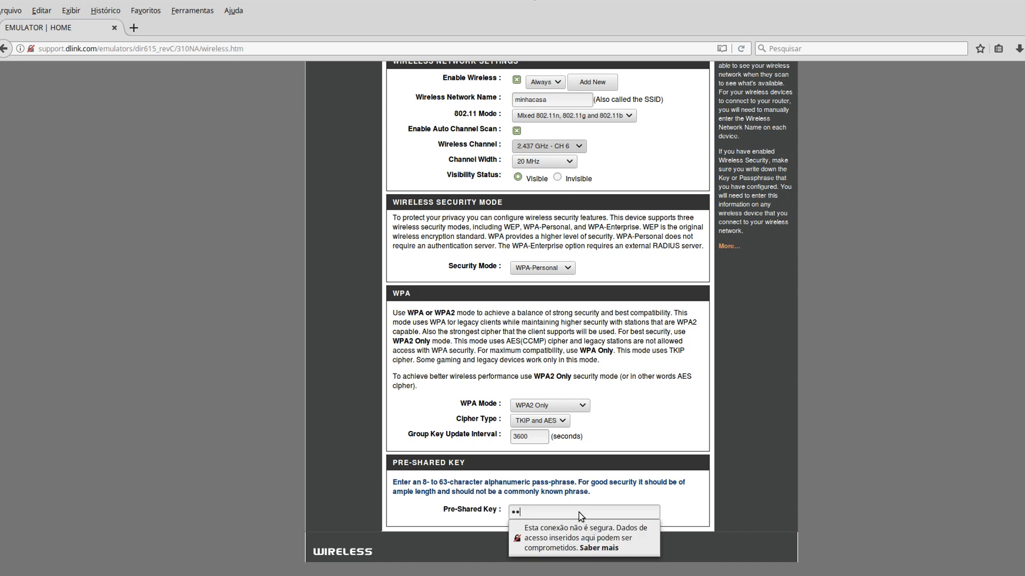
pyautogui.write('•••')
pyautogui.click(582, 514)
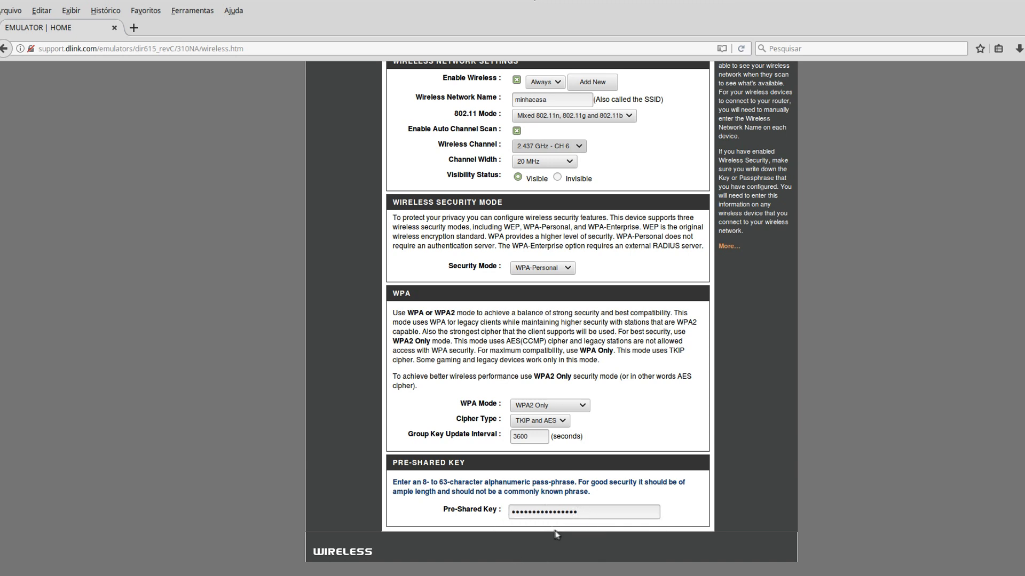
pyautogui.click(570, 513)
pyautogui.doubleClick(570, 513)
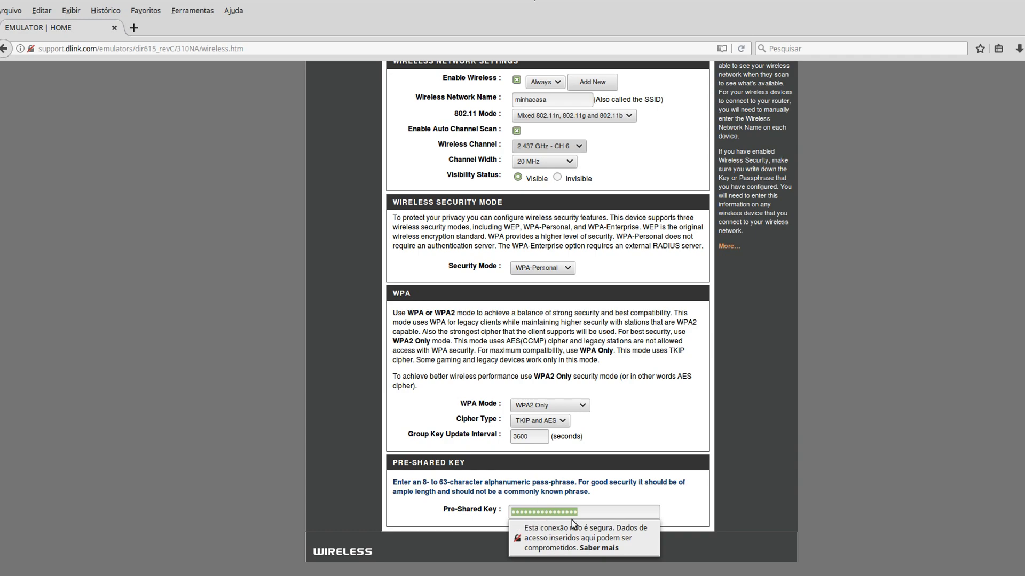
# - Try to save the wireless settings and dismiss the resulting message
pyautogui.scroll(5, 286, 389)
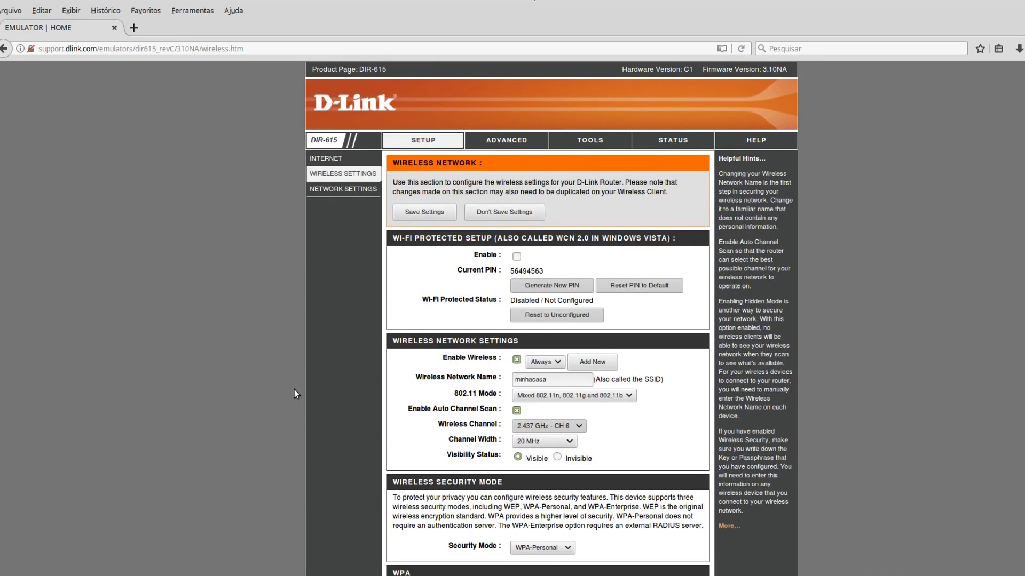
pyautogui.click(424, 213)
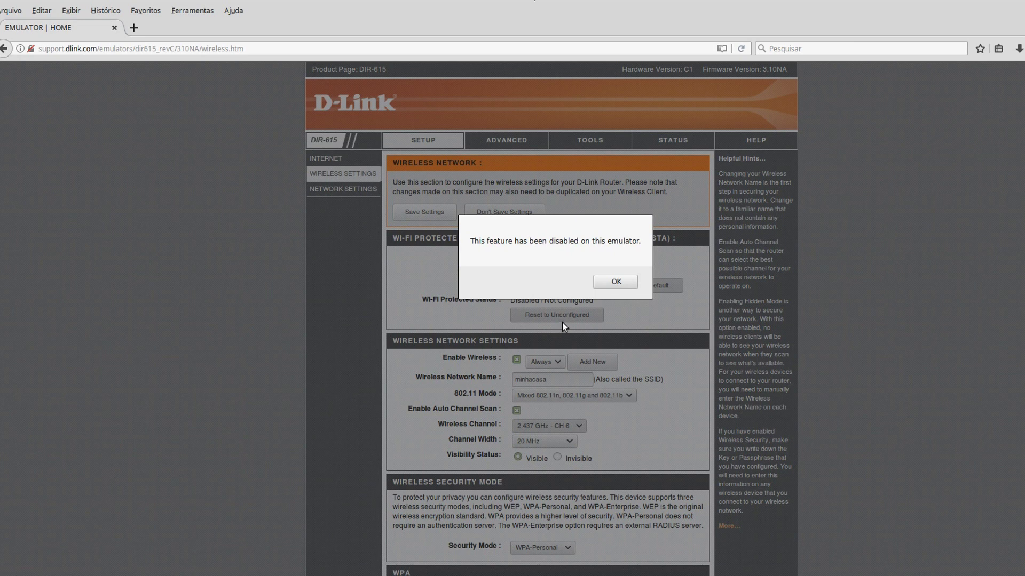
pyautogui.click(617, 282)
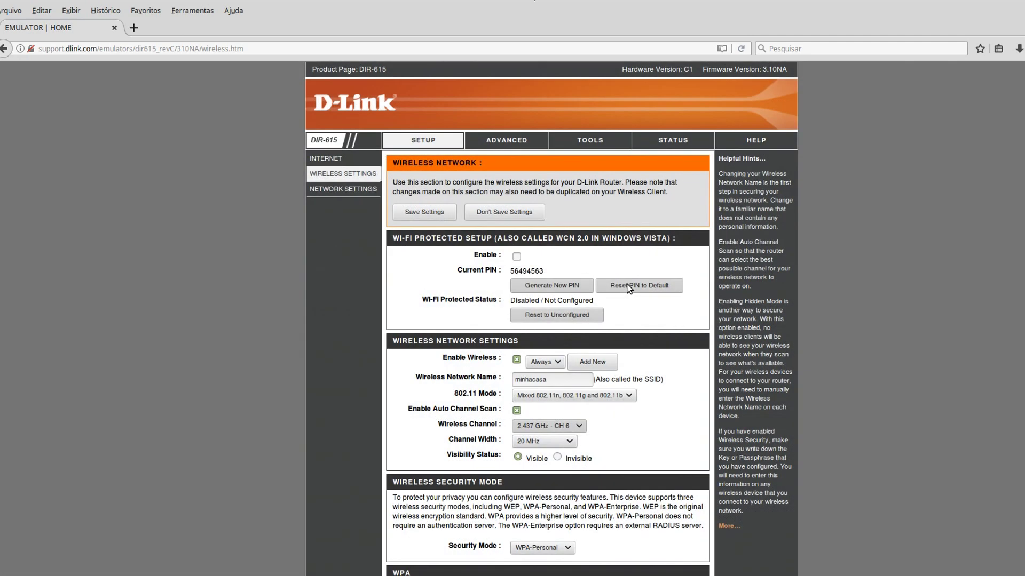
# - Open the internal network settings page and go to its router settings
pyautogui.click(344, 189)
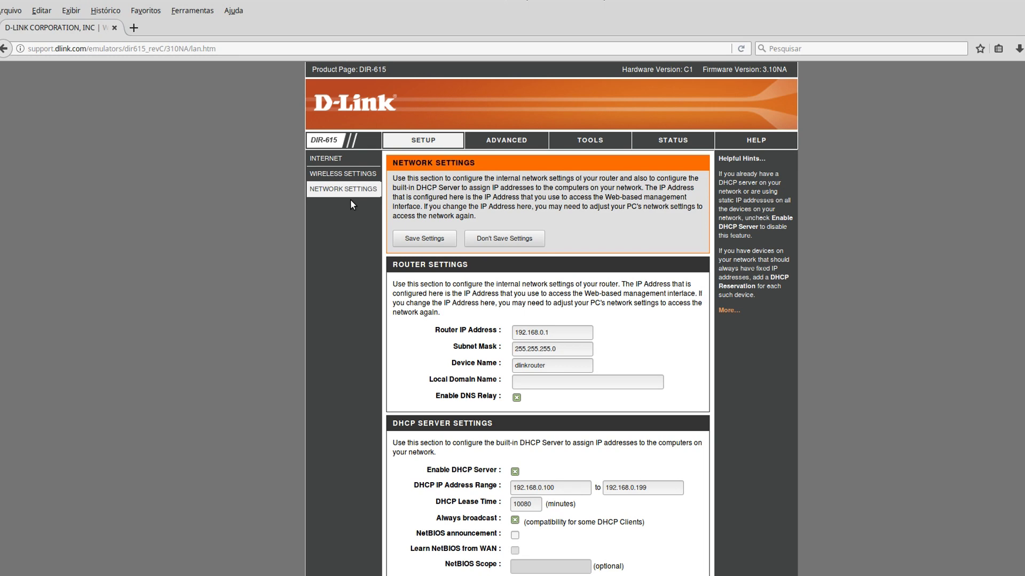
pyautogui.scroll(-2, 351, 201)
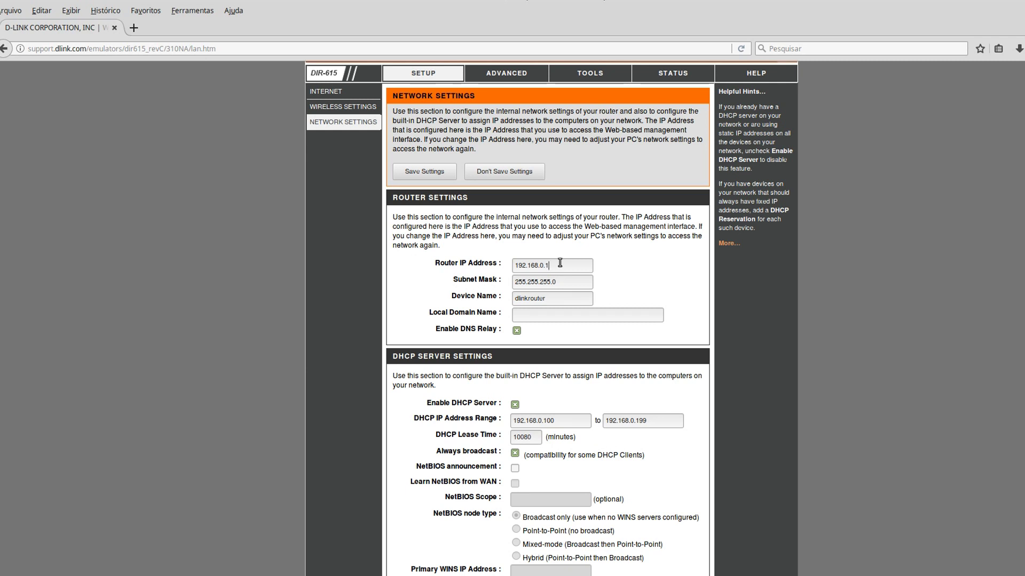
# - Change the router IP address to 192.168.0.2 and restore it to 192.168.0.1
pyautogui.press('BackSpace')
pyautogui.write('2')
pyautogui.click(575, 286)
pyautogui.click(566, 272)
pyautogui.press('BackSpace')
pyautogui.write('1')
# - Review the subnet mask, the device name and the DHCP server settings
pyautogui.click(575, 281)
pyautogui.doubleClick(556, 294)
pyautogui.scroll(-2, 556, 294)
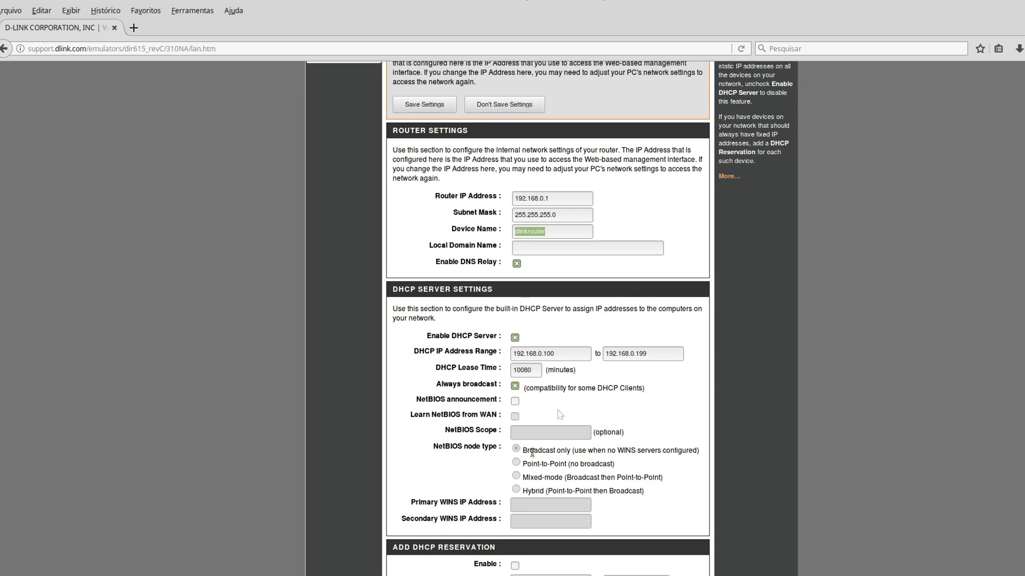
pyautogui.scroll(-3, 598, 182)
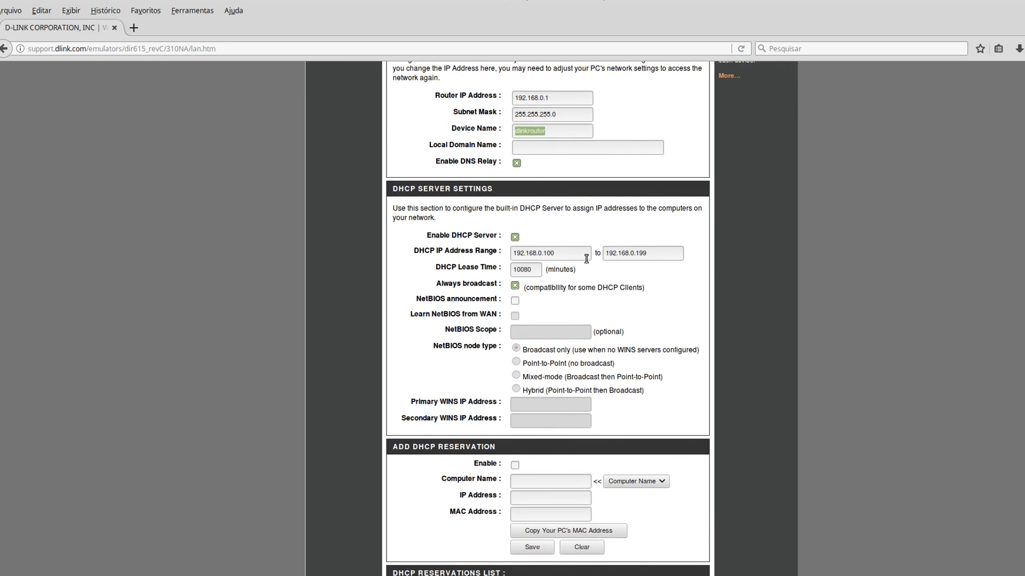
pyautogui.tripleClick(403, 188)
pyautogui.scroll(-1, 572, 229)
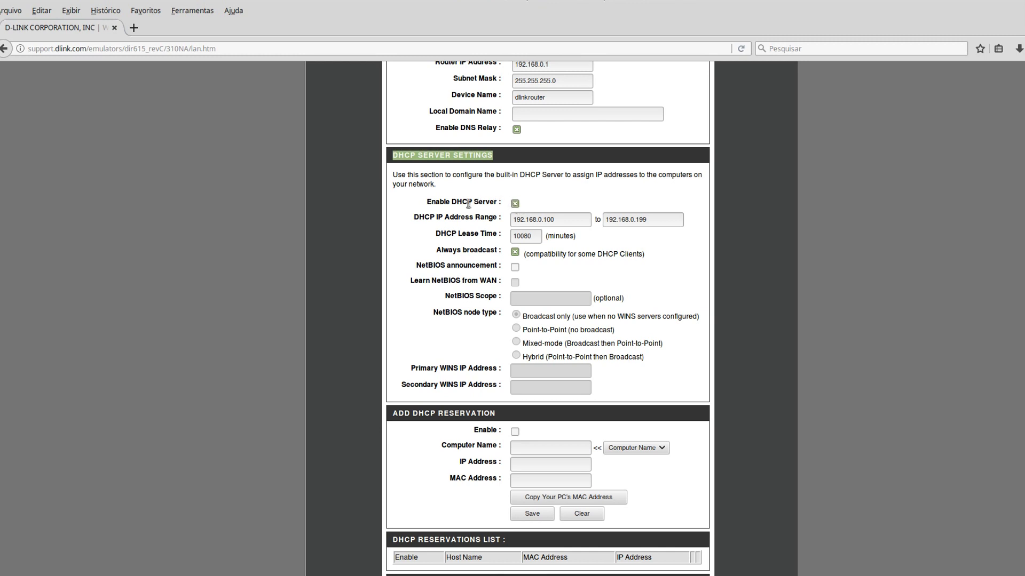
# - Set the DHCP IP address range to 192.168.0.10 through 192.168.0.250
pyautogui.click(568, 219)
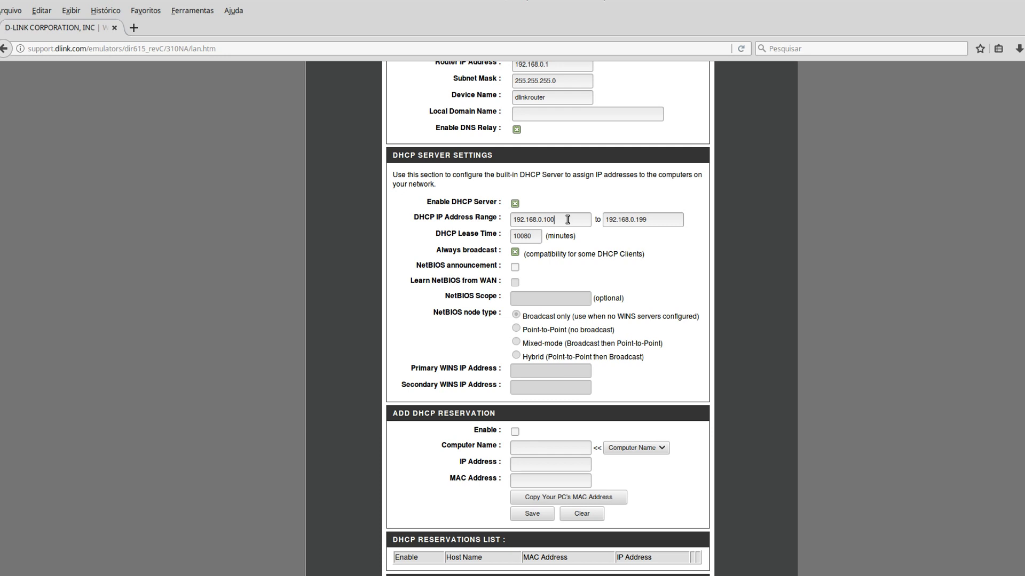
pyautogui.click(659, 220)
pyautogui.click(660, 221)
pyautogui.press('BackSpace')
pyautogui.press('BackSpace')
pyautogui.press('BackSpace')
pyautogui.write('250')
pyautogui.click(558, 220)
pyautogui.press('BackSpace')
# - Examine the hardware address and assigned IP of the client in the dynamic DHCP clients list
pyautogui.scroll(-3, 614, 297)
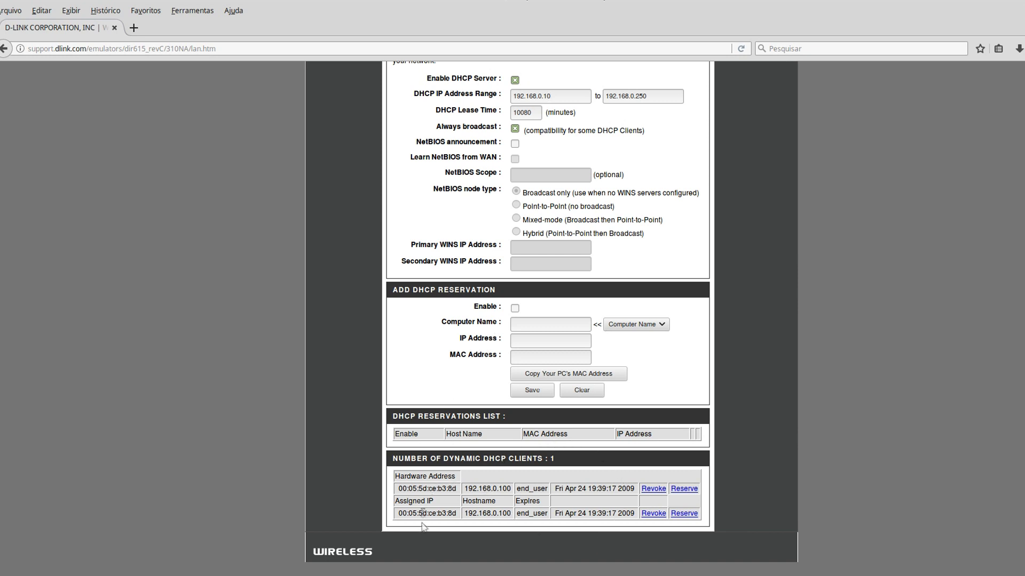
pyautogui.tripleClick(427, 489)
pyautogui.doubleClick(485, 489)
pyautogui.tripleClick(430, 489)
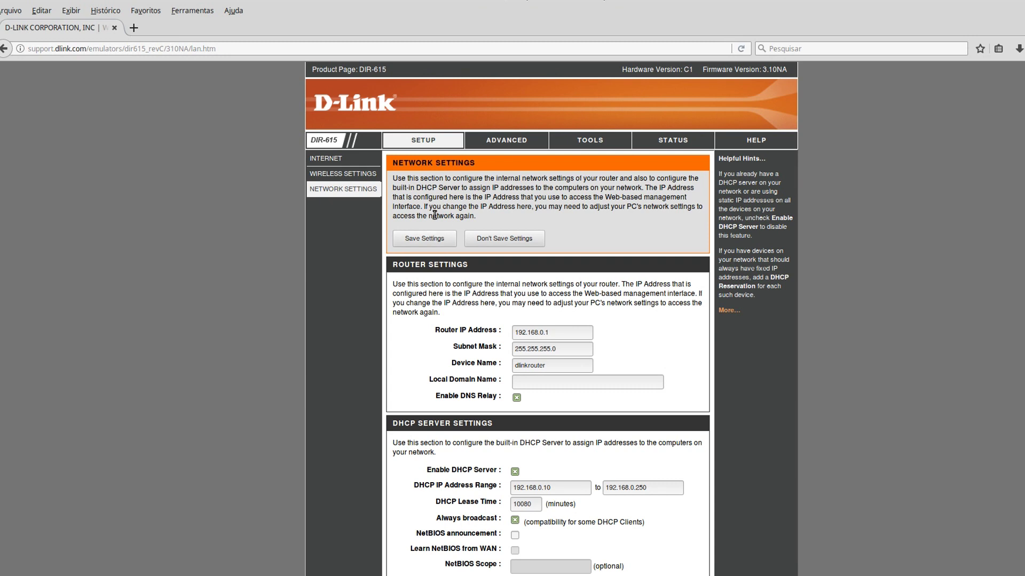
# - Review the admin password, user password and gateway name in the administrator settings, and view the device information page
pyautogui.click(499, 142)
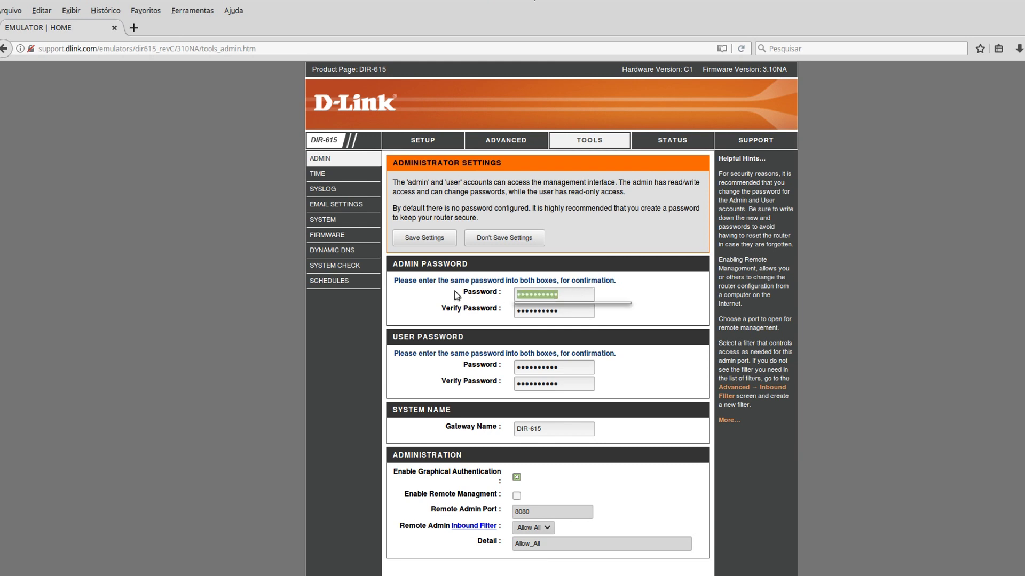
pyautogui.doubleClick(576, 296)
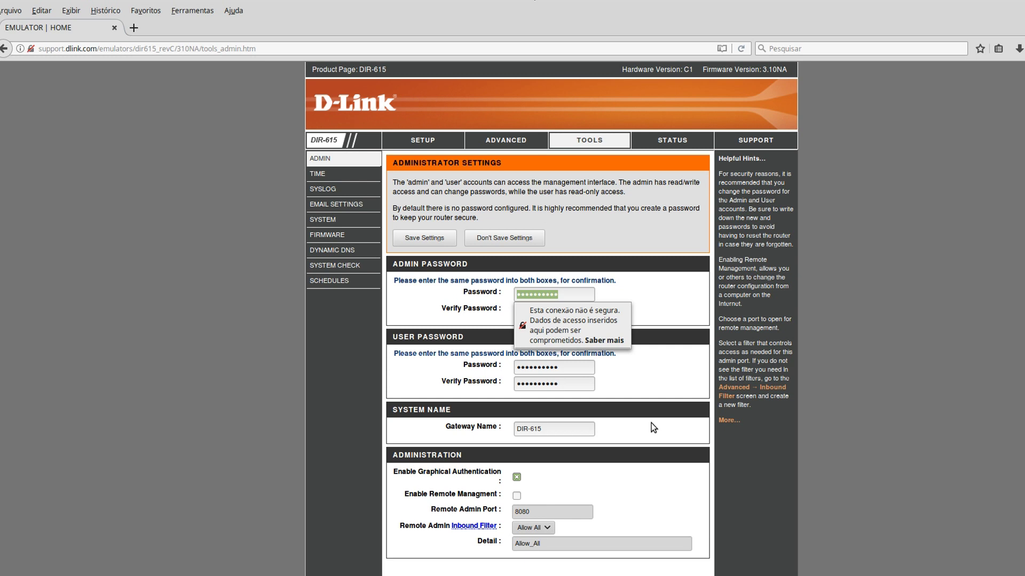
pyautogui.click(580, 368)
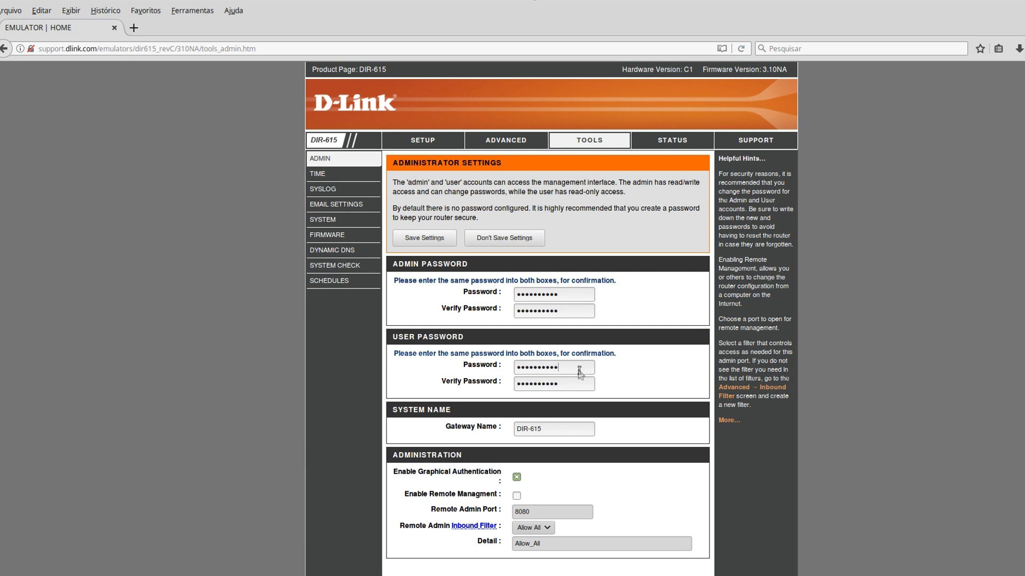
pyautogui.doubleClick(580, 369)
pyautogui.doubleClick(575, 430)
pyautogui.click(674, 148)
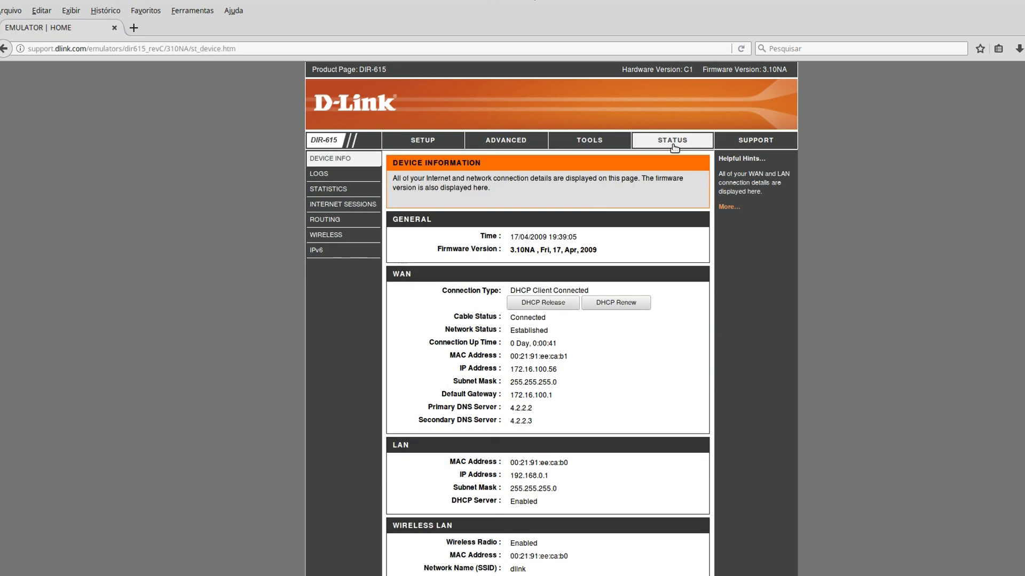
# - Open the manual Internet connection setup and select Dynamic IP (DHCP) as the connection type
pyautogui.click(396, 137)
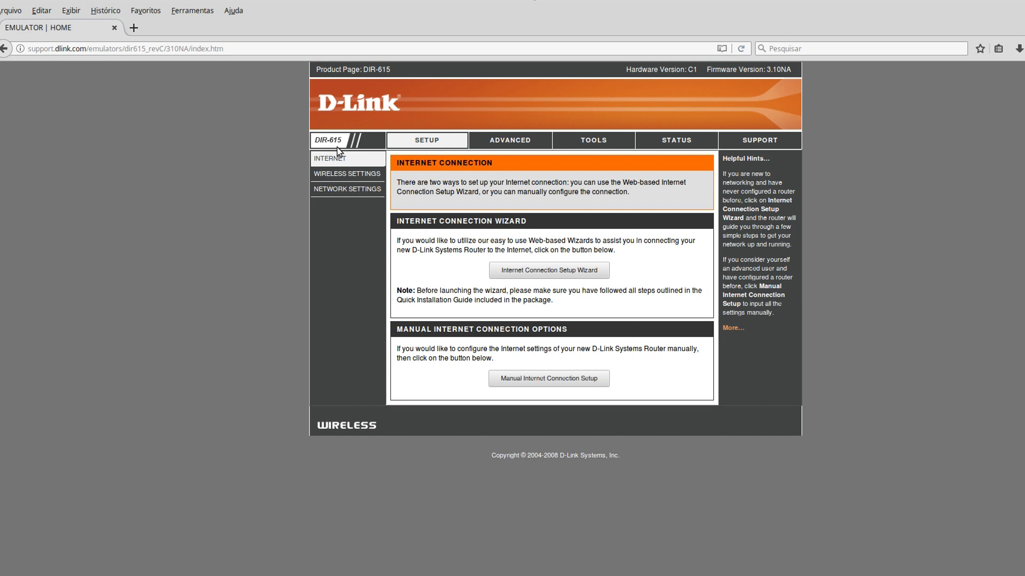
pyautogui.click(588, 379)
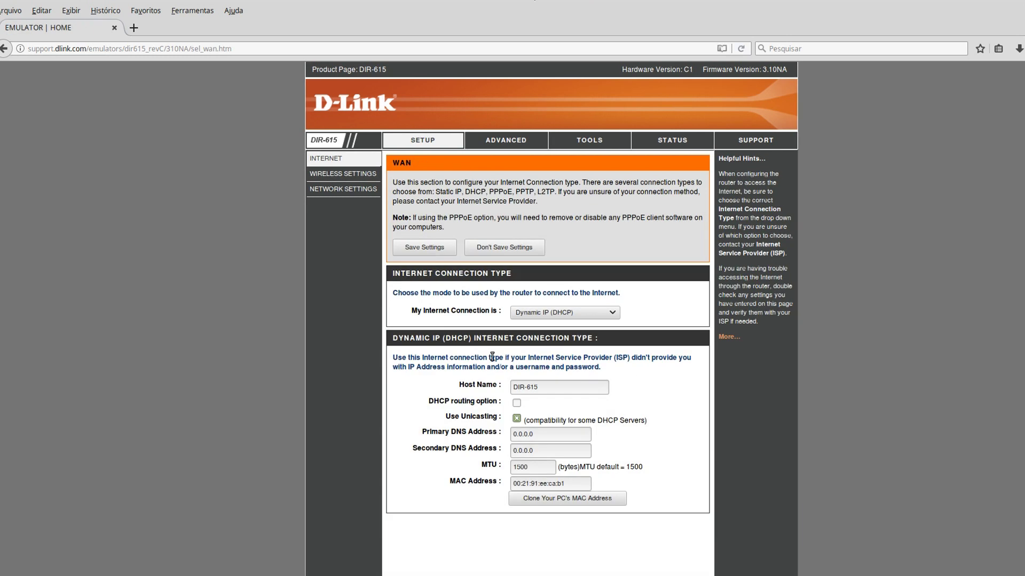
pyautogui.click(576, 311)
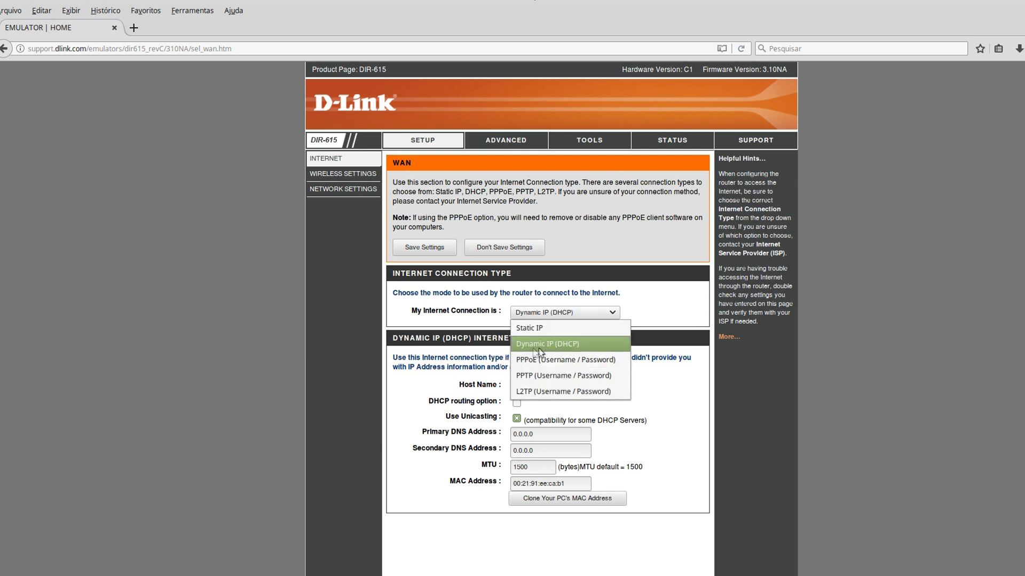
pyautogui.click(544, 347)
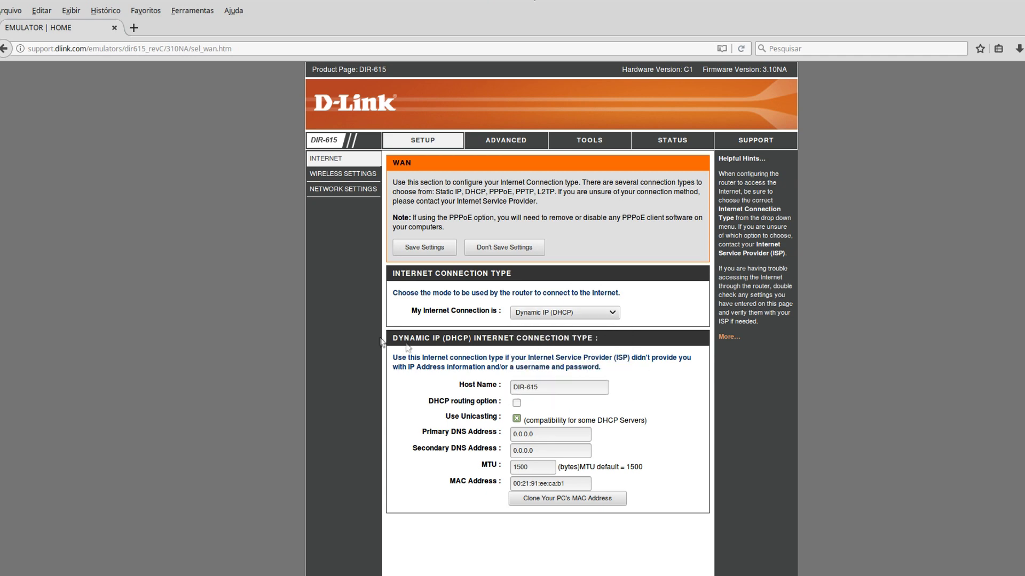
# - Open the manual wireless connection setup, set the security mode to WPA-Personal and highlight the pre-shared key
pyautogui.click(347, 174)
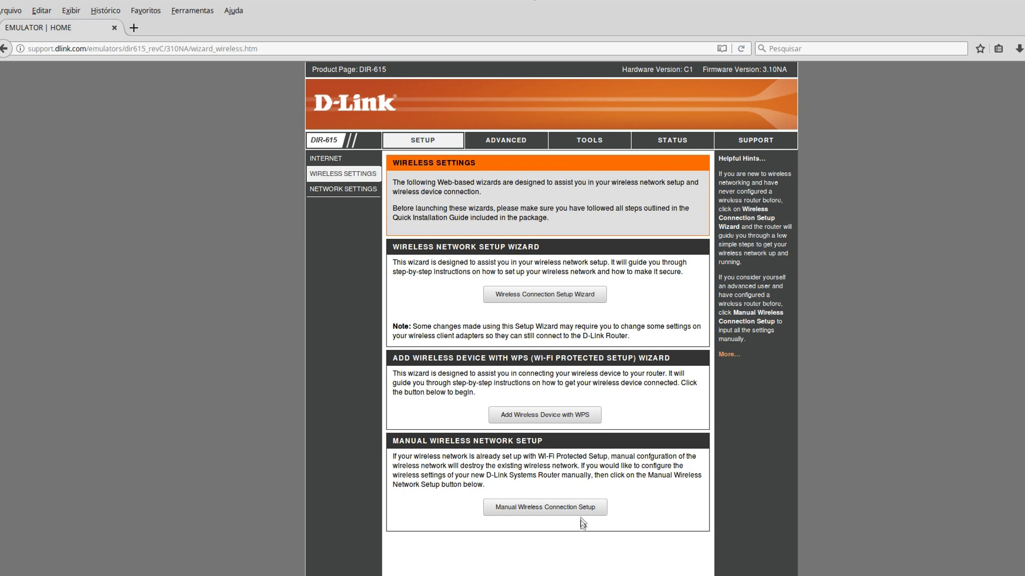
pyautogui.click(584, 511)
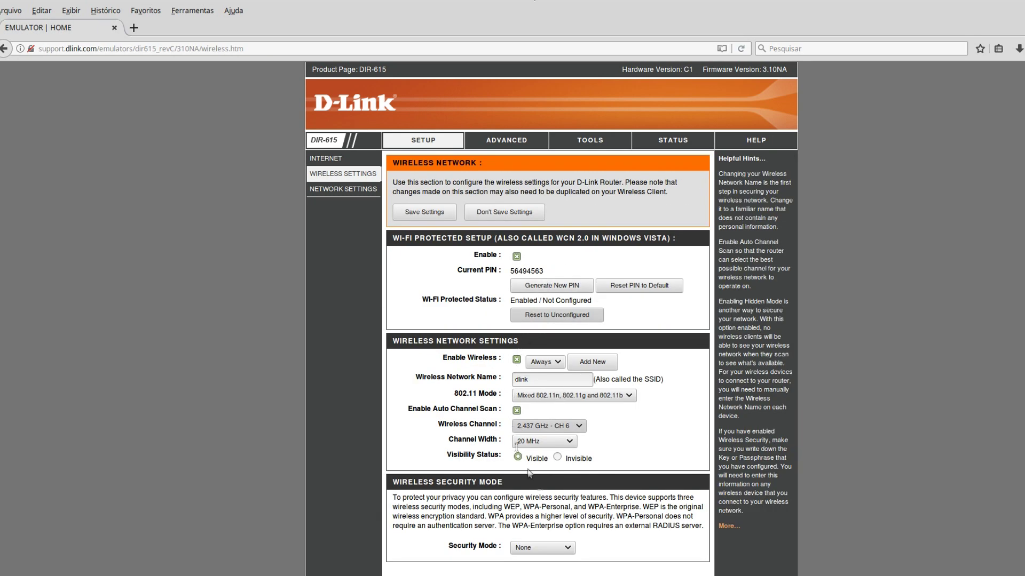
pyautogui.click(532, 550)
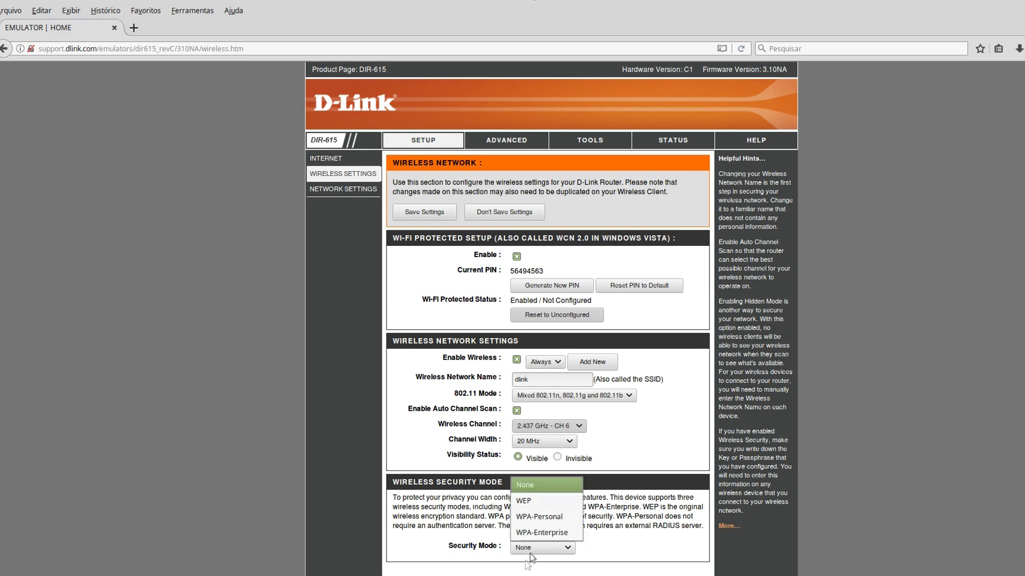
pyautogui.click(546, 517)
pyautogui.scroll(-1, 466, 518)
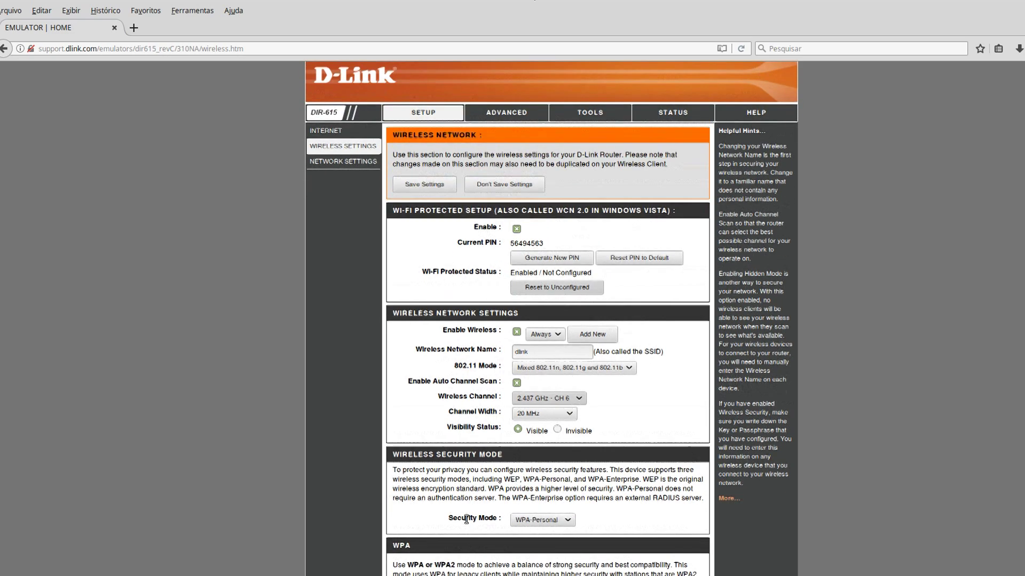
pyautogui.scroll(-5, 466, 519)
pyautogui.doubleClick(545, 524)
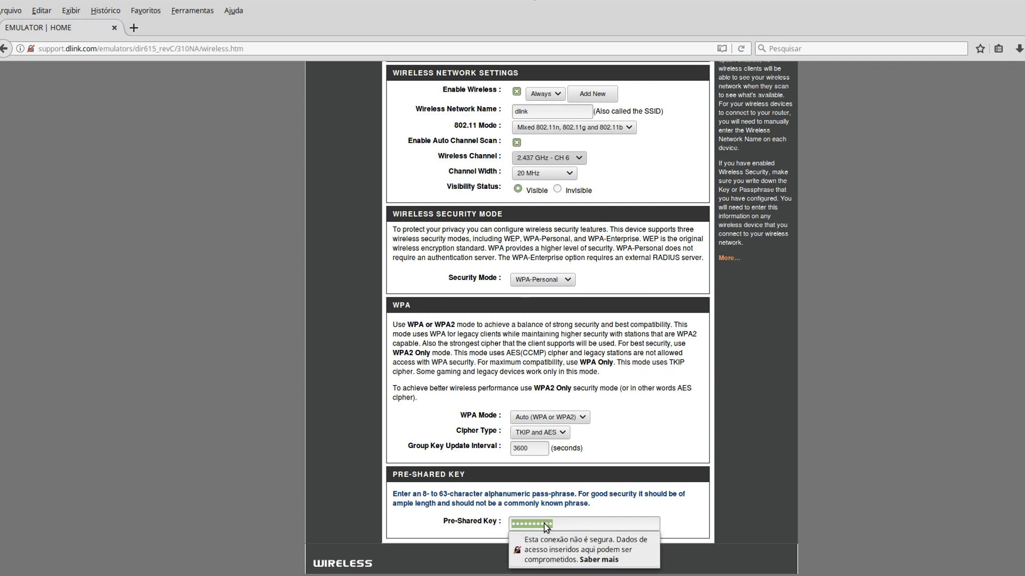
# - Return to the internal network settings page with the router and DHCP options
pyautogui.scroll(5, 543, 524)
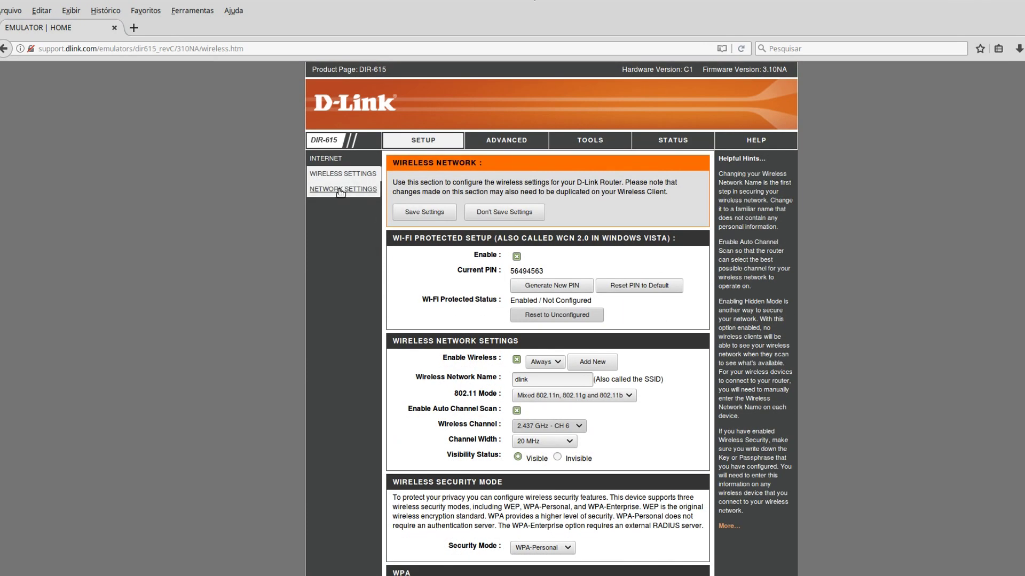
pyautogui.click(340, 190)
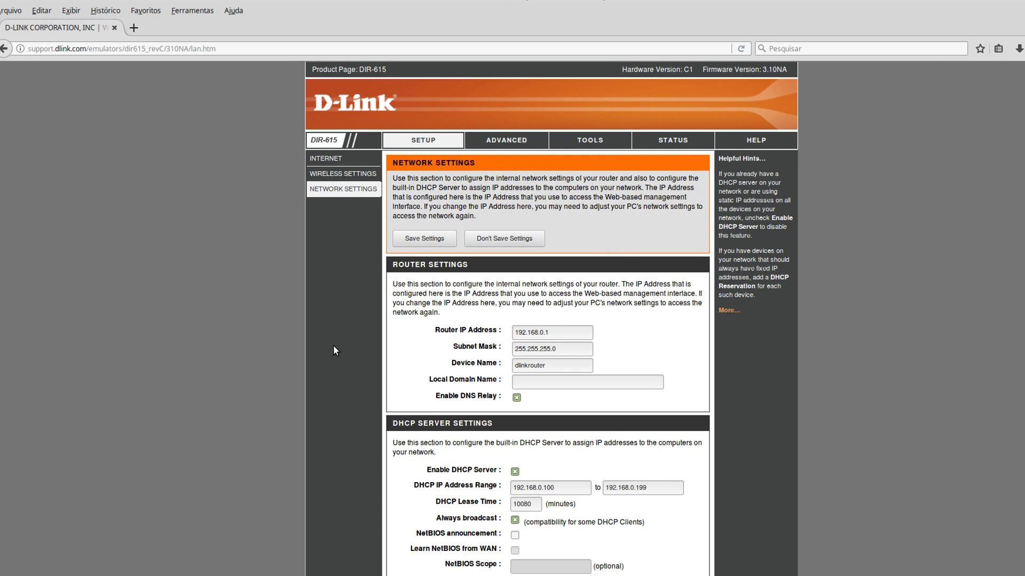